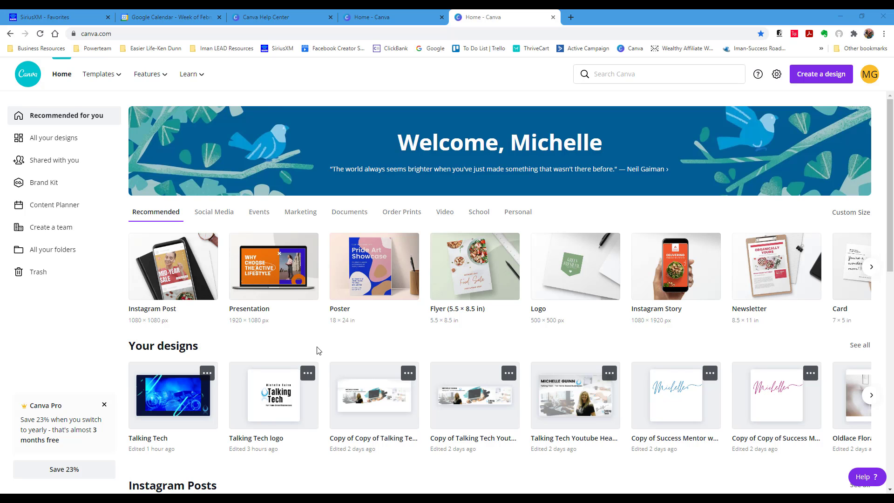
- Create a new blank Instagram Post design at 1080 × 1080 px
scroll(317, 350, "down", 3)
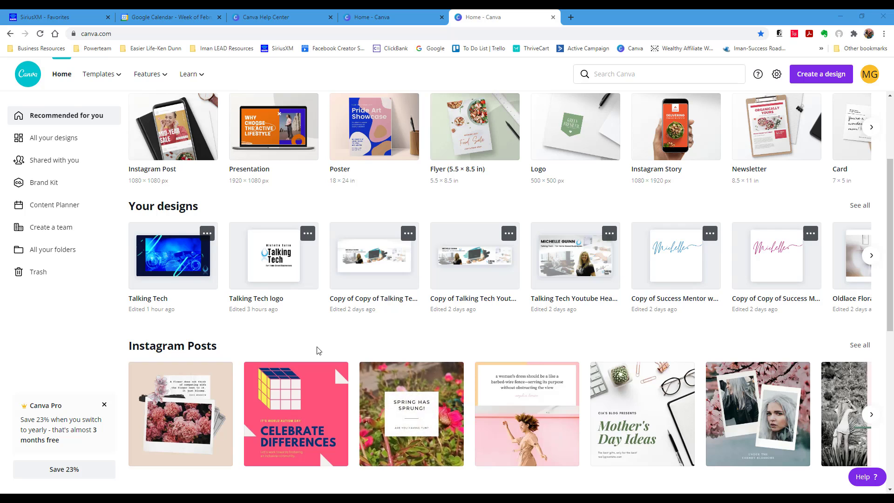
scroll(317, 350, "up", 3)
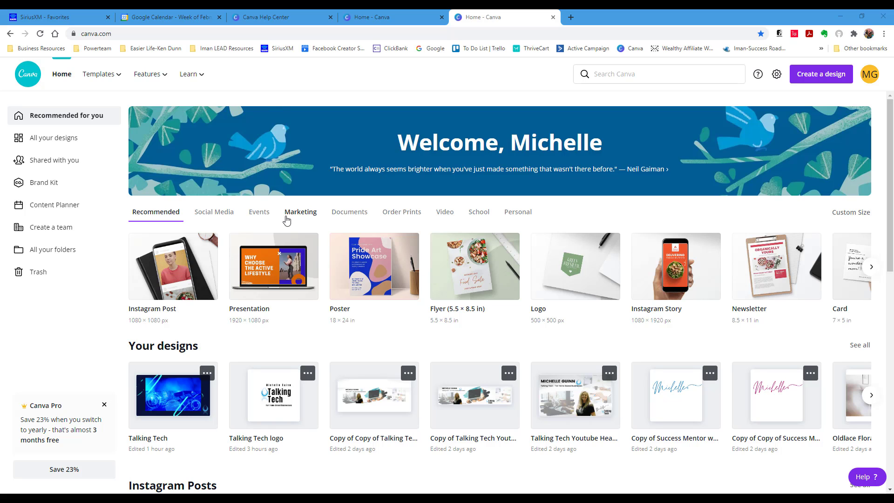
left_click(165, 268)
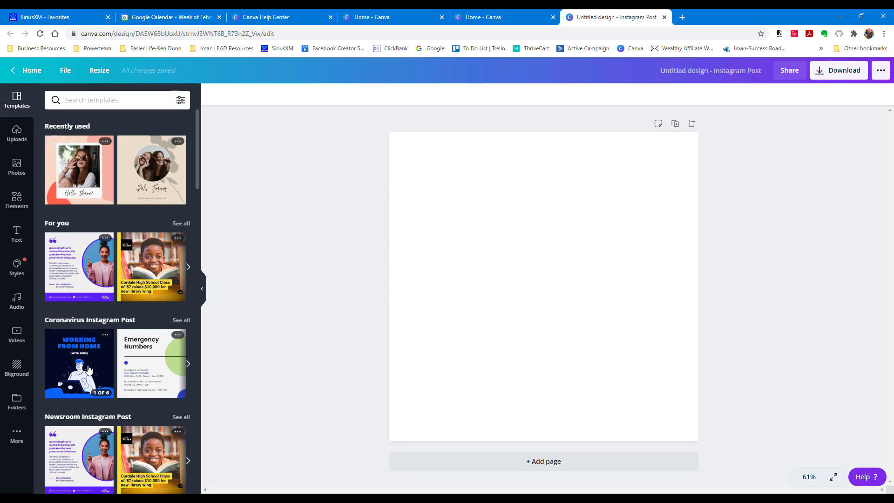
- Apply the "Hello there!" framed-photo template from the Summer Instagram Post category to the blank page
scroll(89, 369, "down", 3)
scroll(88, 369, "down", 3)
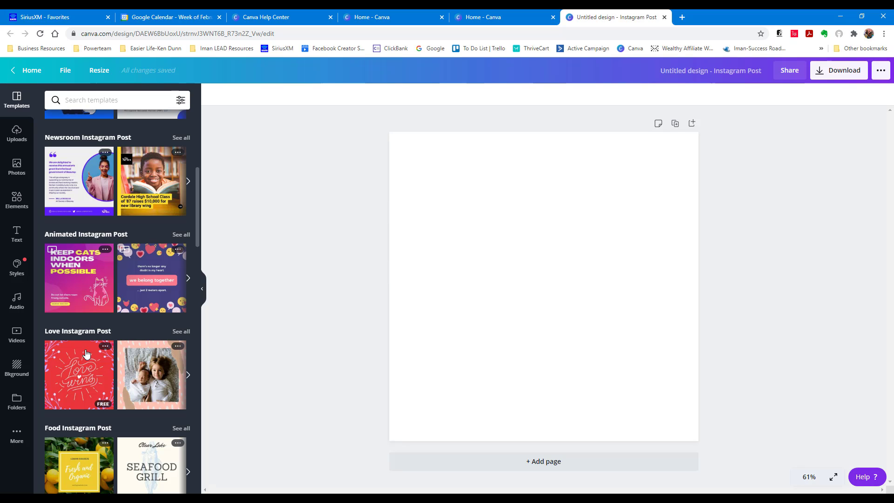
scroll(86, 354, "down", 3)
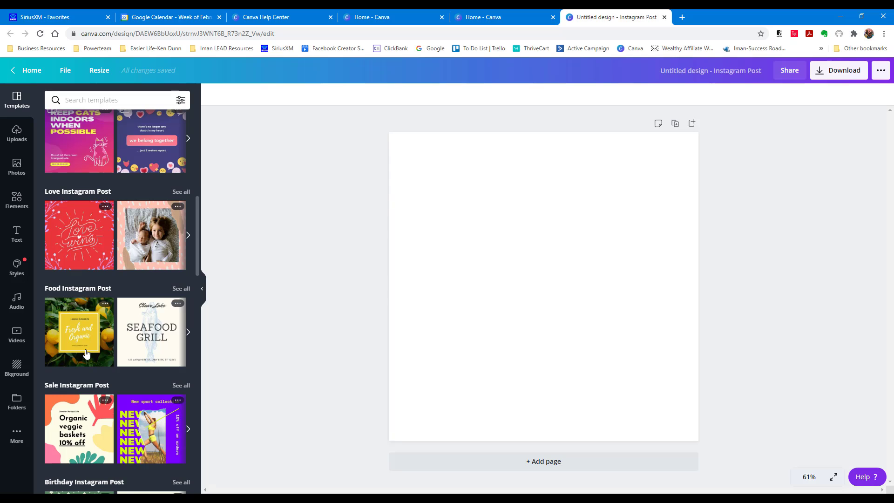
scroll(86, 353, "down", 6)
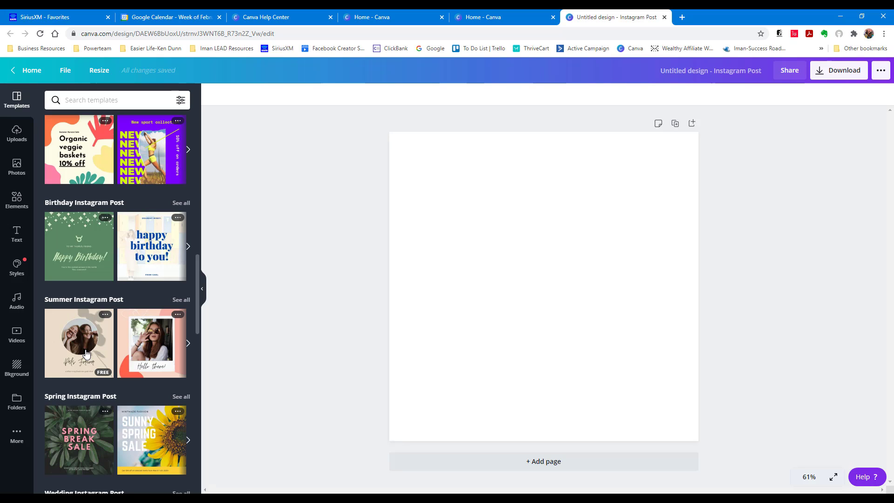
left_click(150, 350)
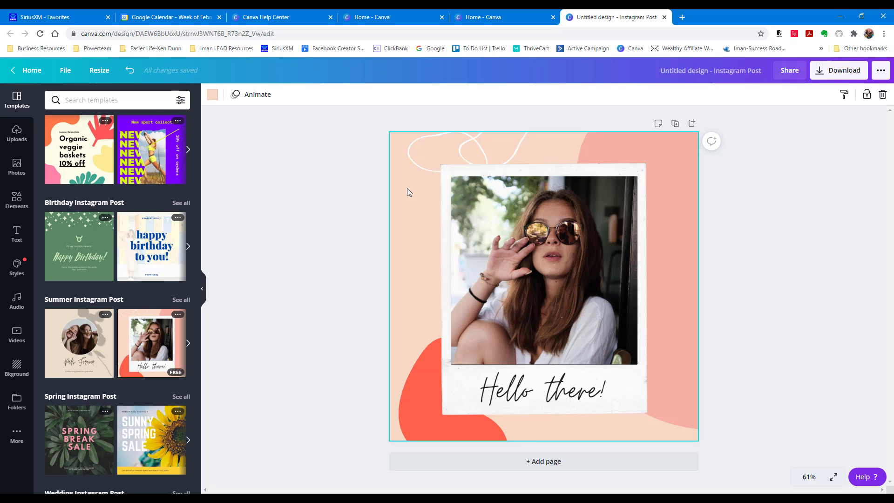
- Examine the template's photo and white frame by selecting its separate elements
left_click(520, 191)
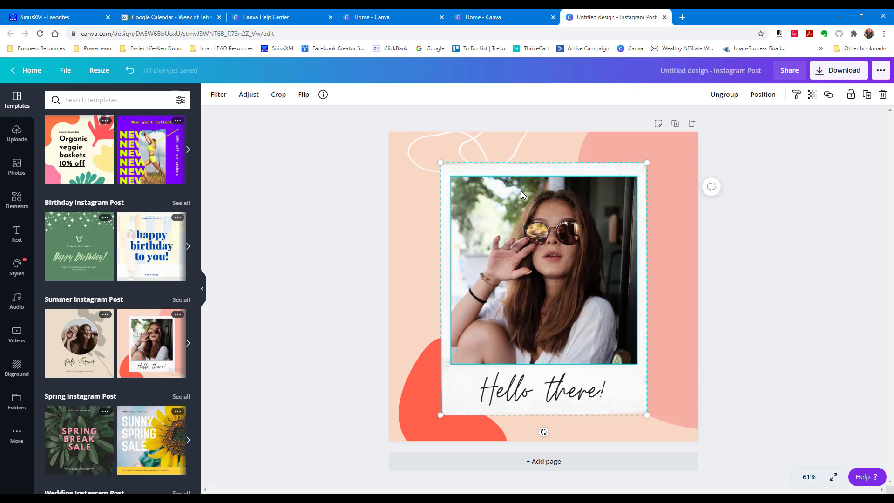
left_click(524, 148)
left_click(575, 231)
mouse_move(646, 162)
left_mouse_down()
mouse_move(653, 163)
mouse_move(617, 197)
mouse_move(653, 166)
mouse_move(600, 216)
mouse_move(652, 153)
mouse_move(644, 161)
left_mouse_up()
- Replace the "Hello there!" caption under the photo with "Make A Change"
left_click(503, 393)
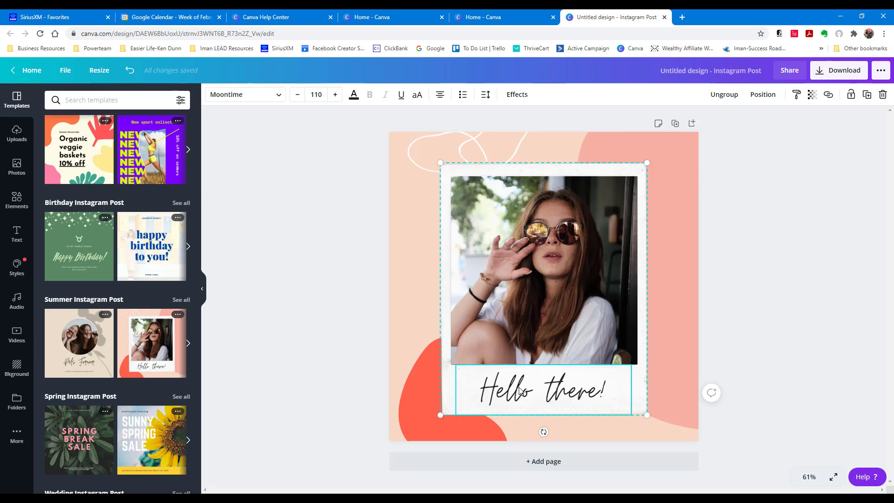
double_click(523, 394)
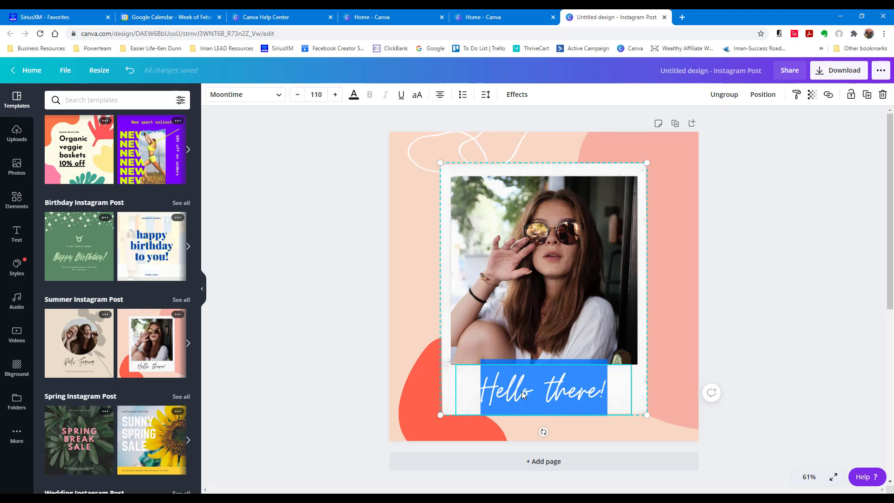
type("Make A")
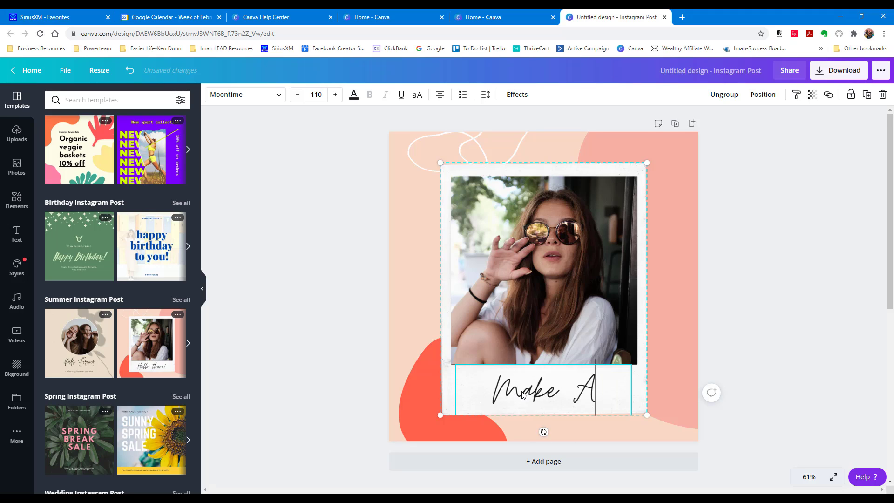
type(" Change")
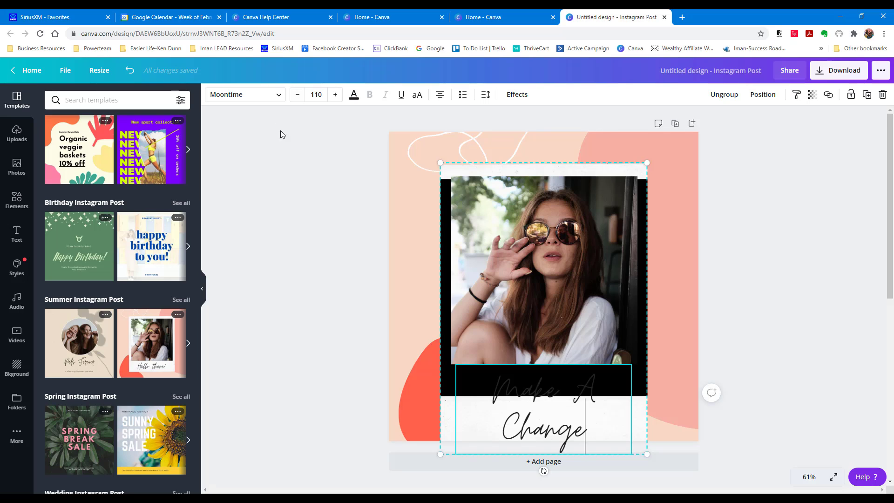
- Set the caption's font size to 80
left_click(311, 94)
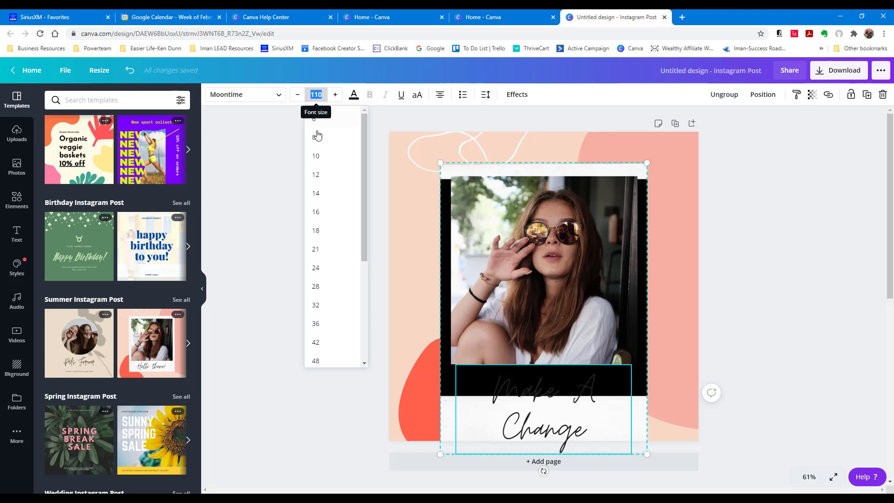
scroll(336, 289, "down", 4)
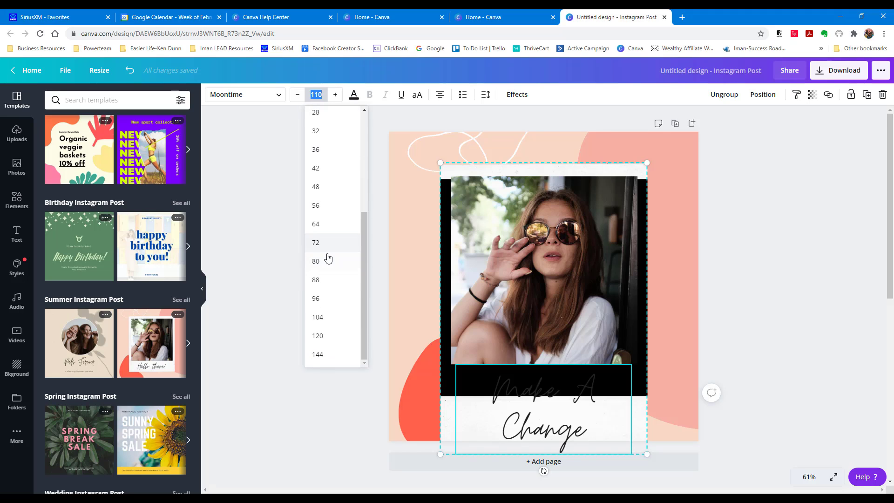
left_click(328, 260)
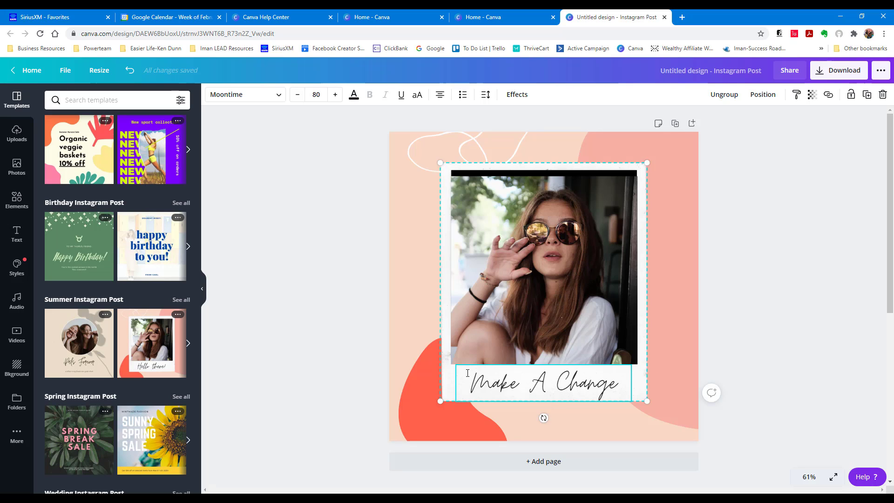
- Search the fonts for "script" and change the caption's font to Seashore
left_click(269, 95)
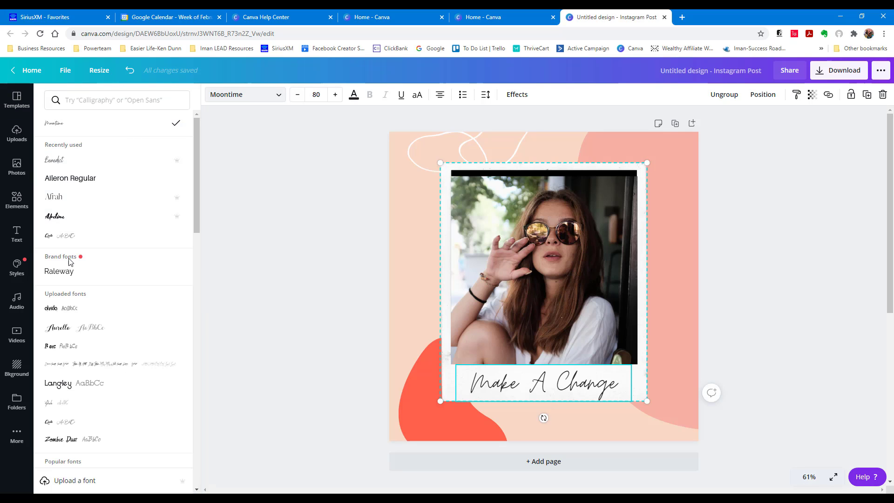
scroll(78, 361, "down", 10)
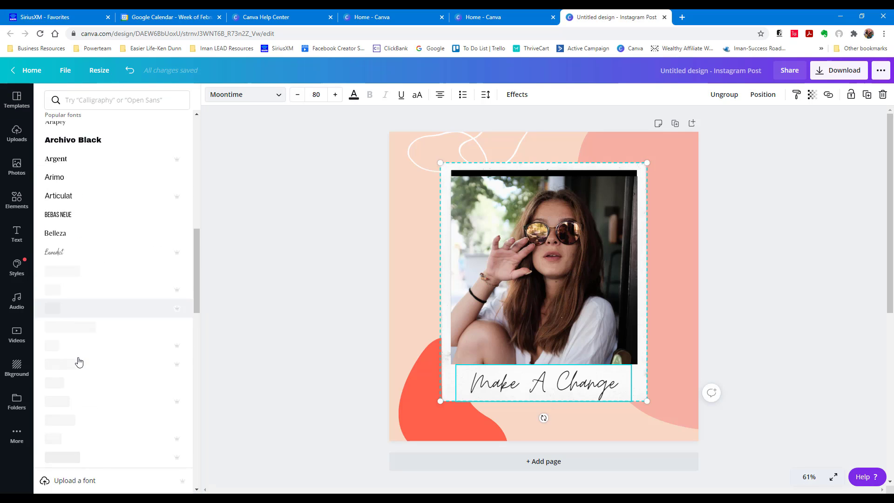
scroll(77, 361, "down", 5)
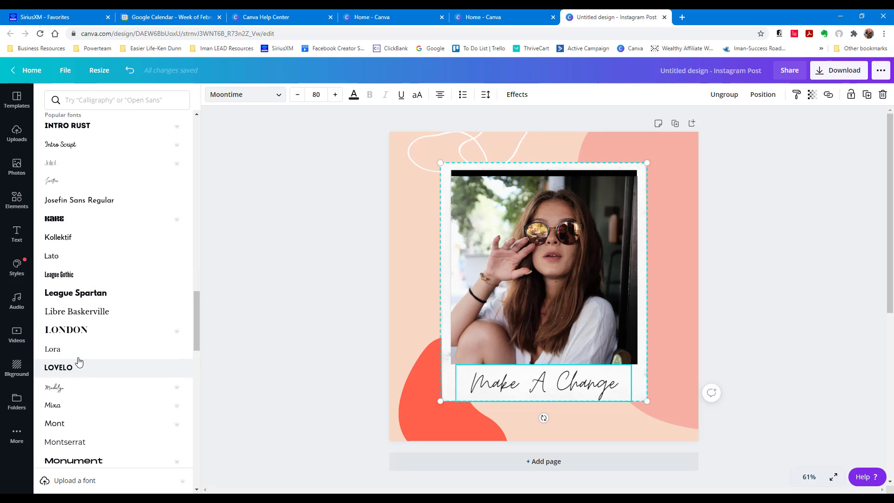
scroll(77, 362, "up", 20)
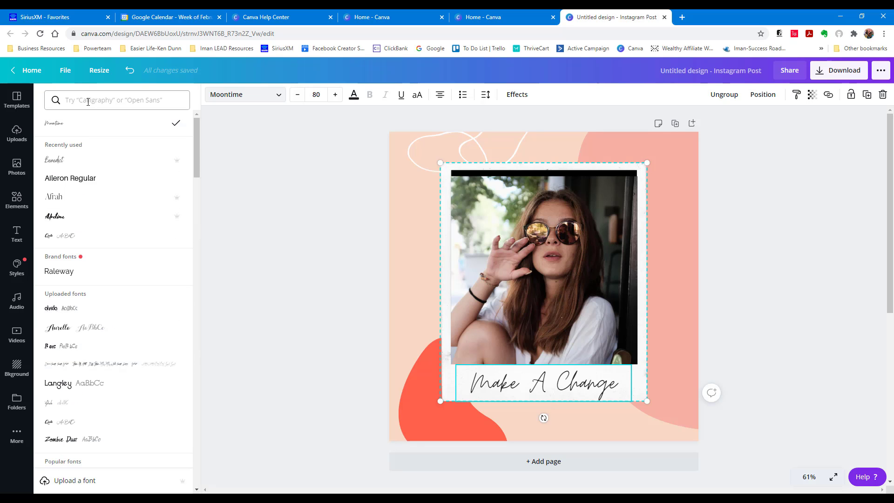
left_click(88, 102)
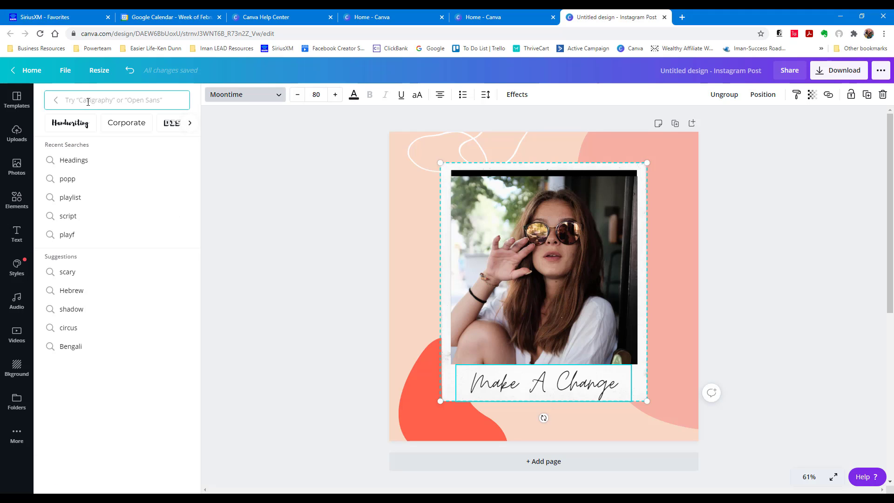
type("script")
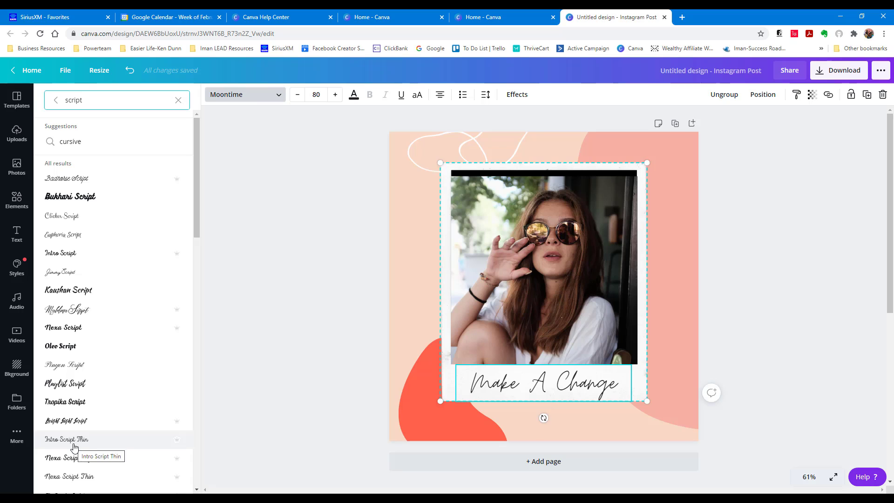
scroll(73, 477, "down", 3)
scroll(73, 477, "down", 2)
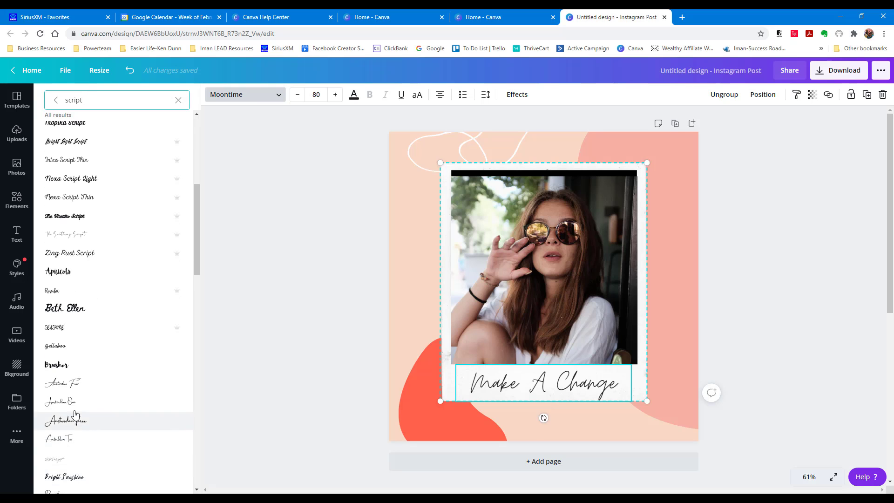
left_click(74, 331)
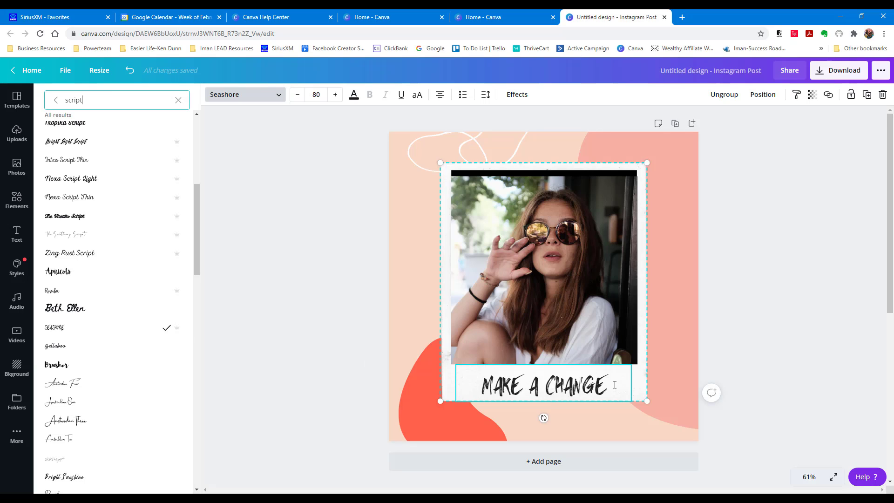
left_click(309, 219)
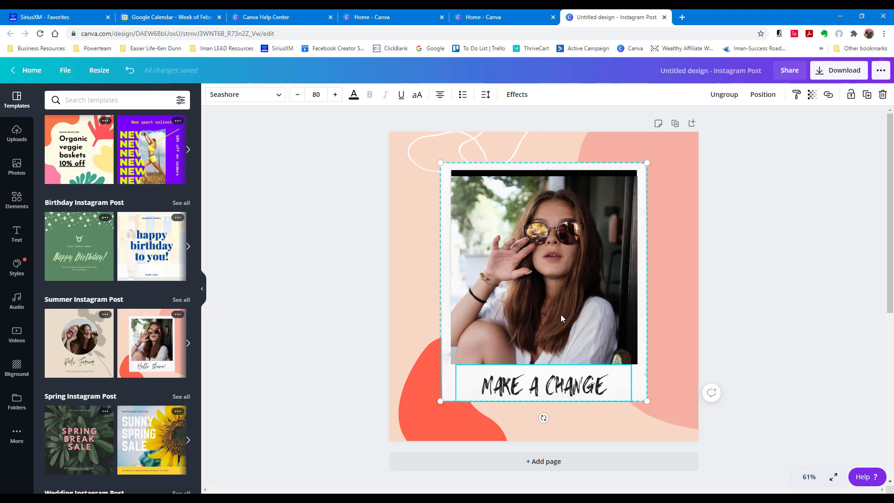
- Try the document's coral, the near-black photo colour and the teal brand colour on the caption
left_click(353, 102)
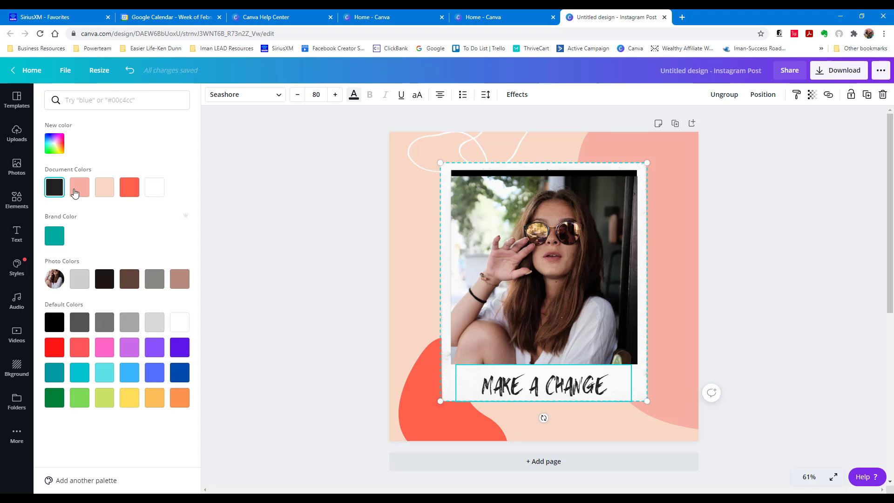
left_click(99, 191)
left_click(129, 188)
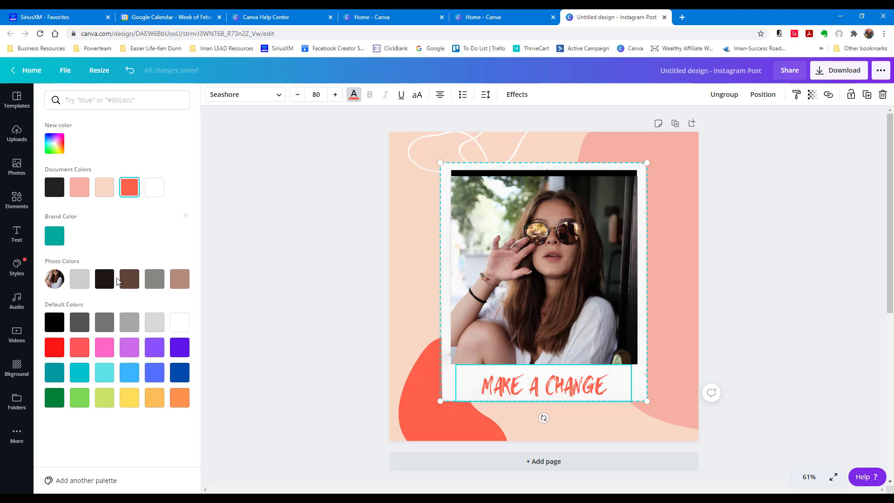
left_click(103, 281)
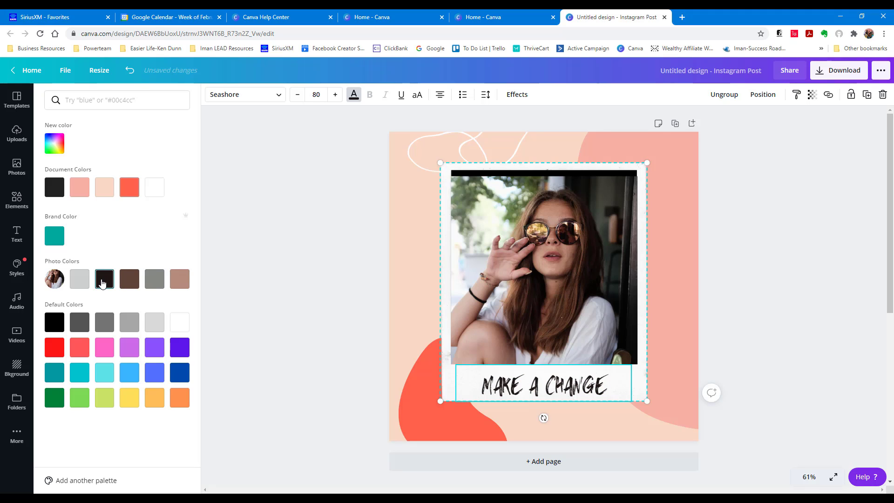
left_click(58, 238)
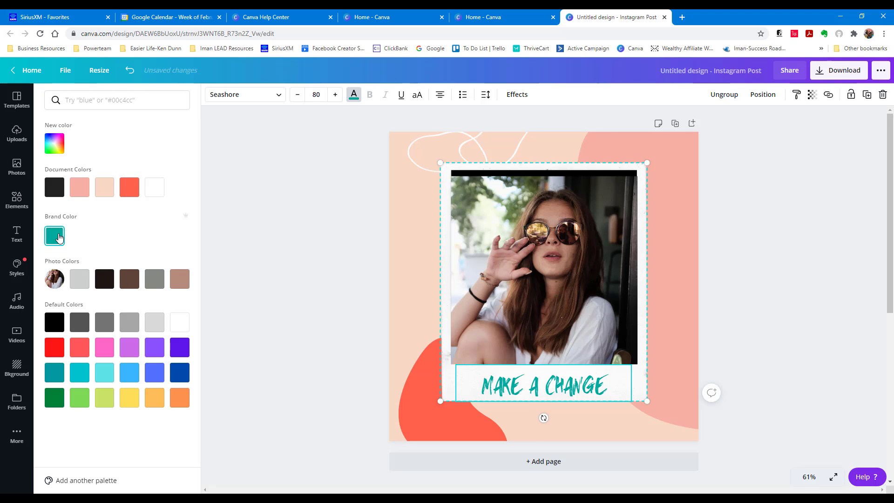
- Colour the caption with the default dark blue #004AAD and darken it to a custom navy
left_click(178, 372)
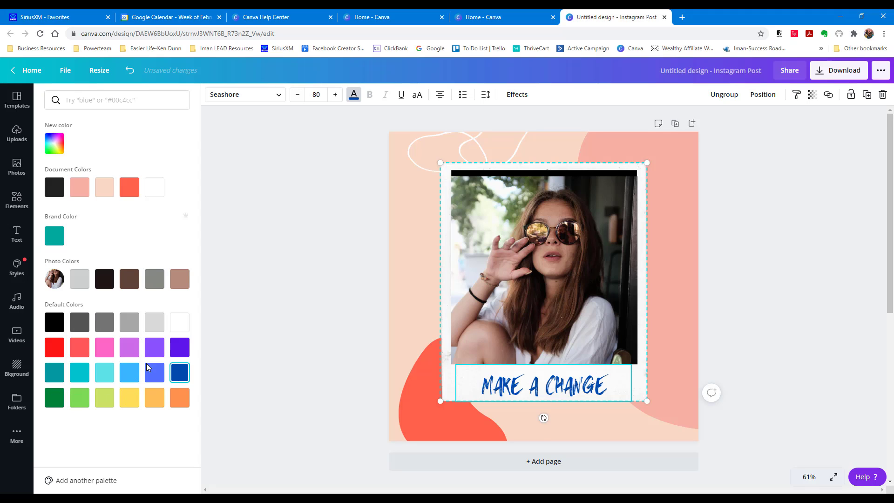
left_click(56, 145)
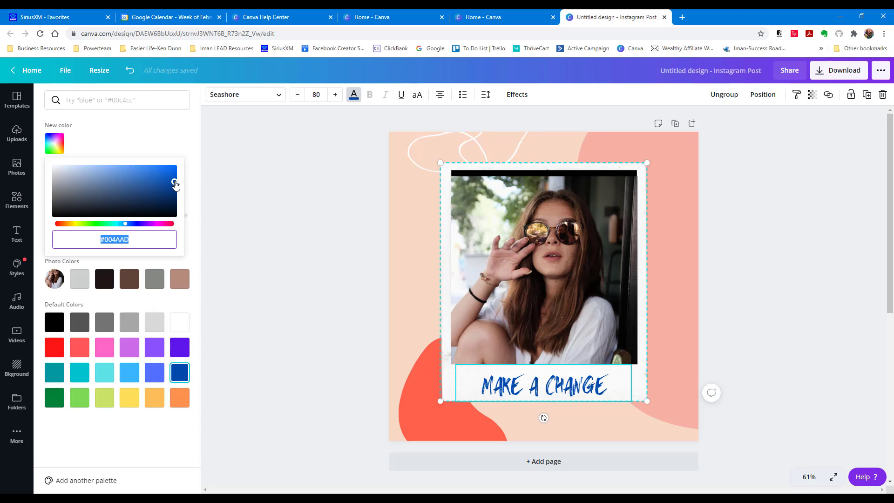
mouse_move(175, 185)
left_mouse_down()
mouse_move(174, 173)
mouse_move(114, 179)
mouse_move(171, 213)
mouse_move(171, 184)
mouse_move(173, 200)
left_mouse_up()
left_click(181, 116)
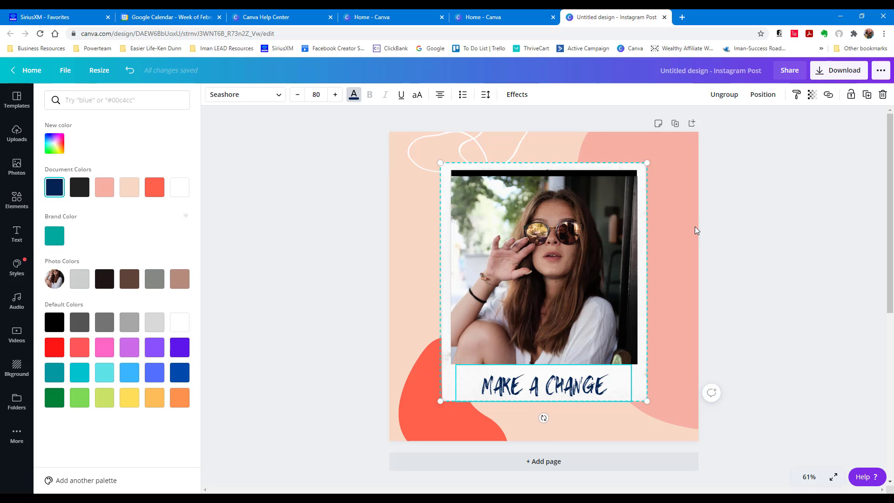
key("Escape")
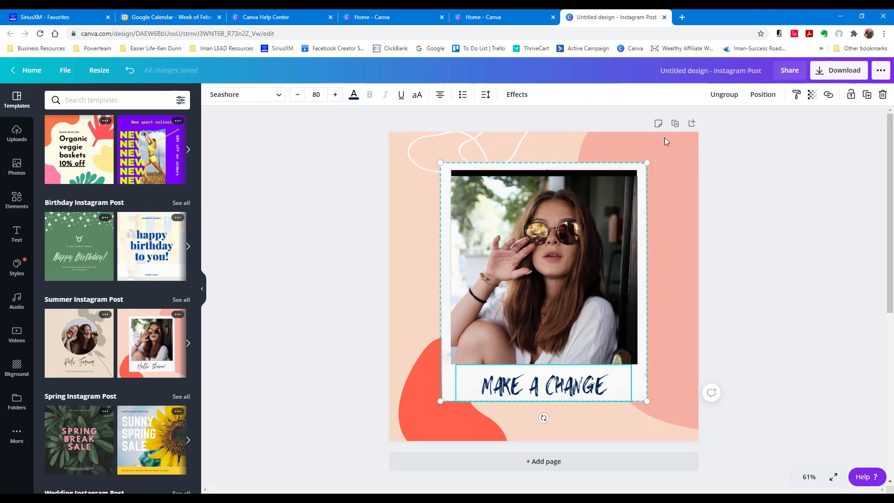
- Select the pink shape, the peach background and the coral shape in turn to examine their editing options
left_click(671, 150)
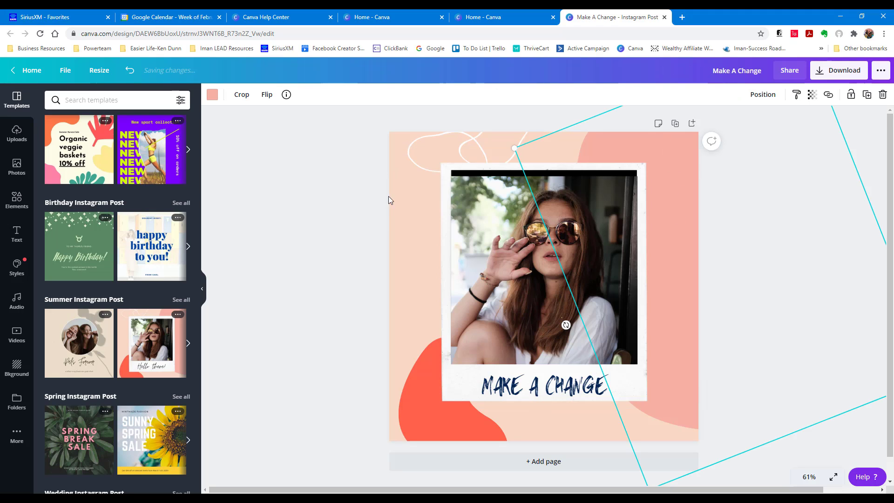
left_click(414, 219)
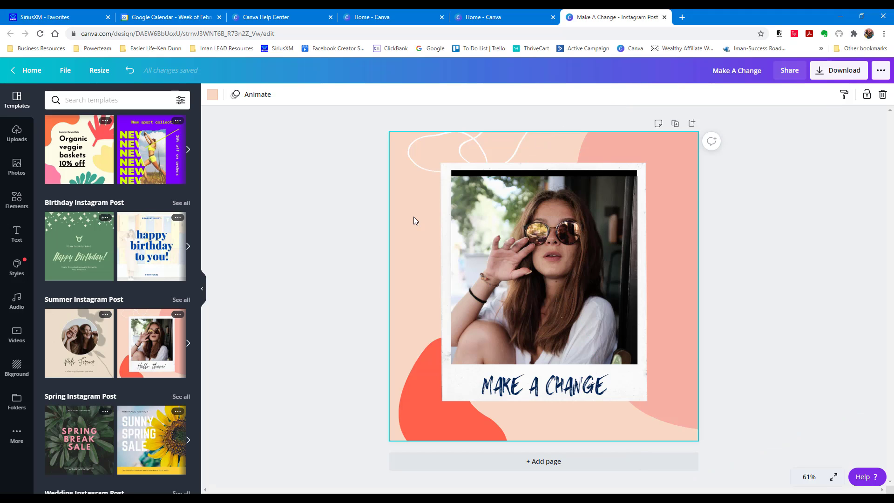
left_click(409, 399)
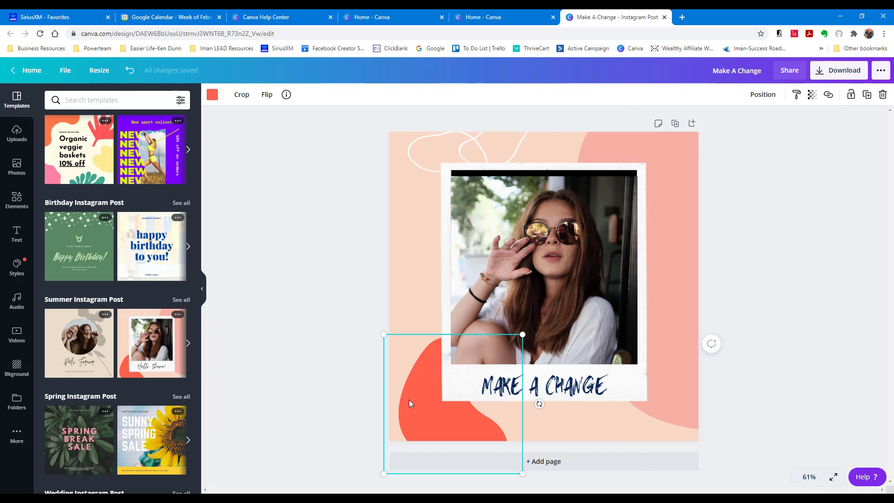
- Try several default blues on the page background in place of the peach colour and settle on light blue
left_click(674, 395)
left_click(571, 414)
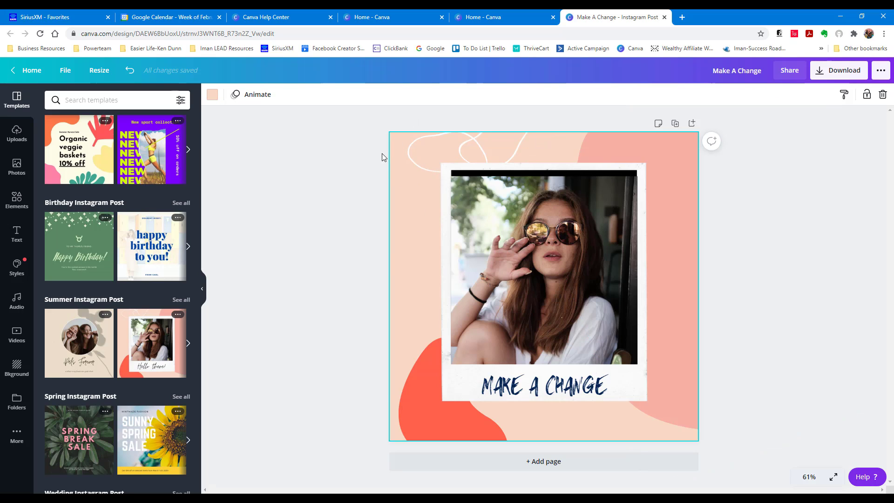
left_click(213, 96)
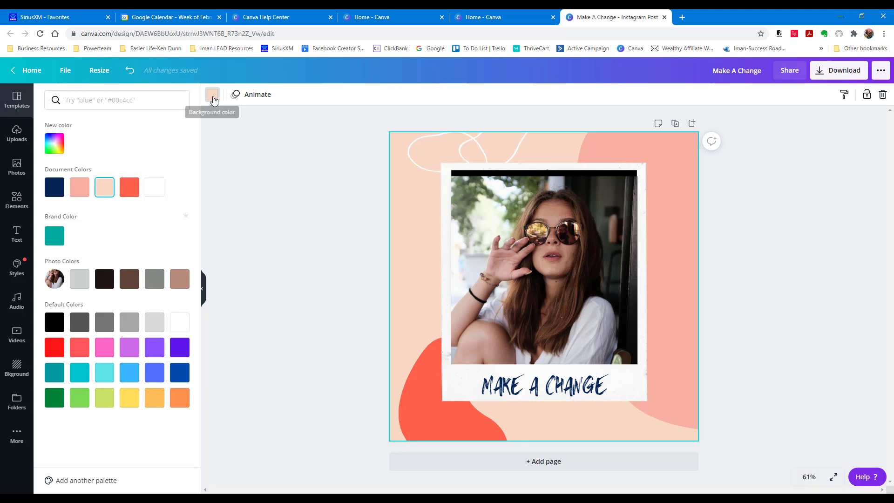
left_click(177, 356)
left_click(180, 372)
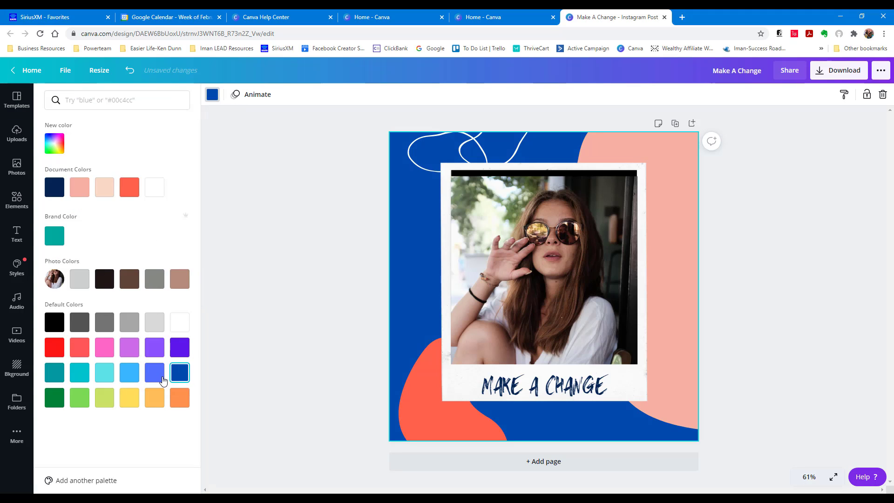
left_click(154, 372)
left_click(137, 376)
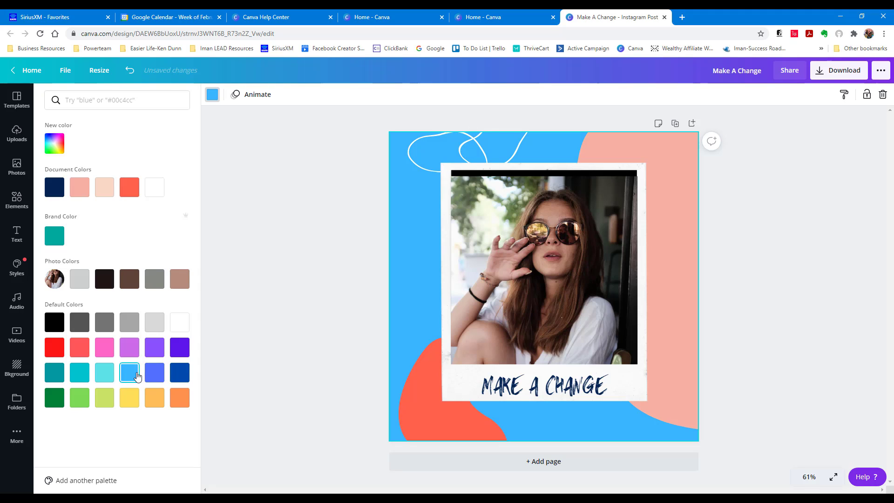
left_click(111, 376)
left_click(129, 374)
- Move the large pink shape outward past the page edge and bring it back beside the photo
left_click(657, 149)
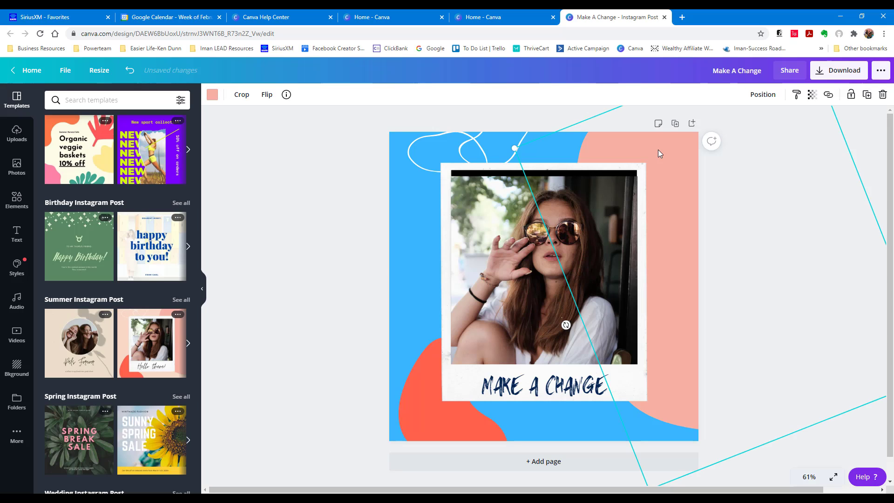
left_click_drag(657, 149, 735, 147)
left_click_drag(732, 148, 660, 147)
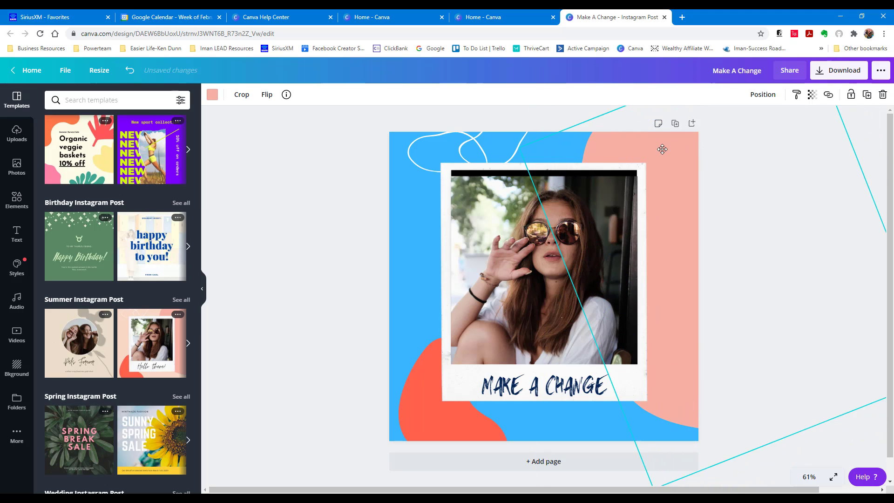
- Recolour the large pink shape, trying the default dark blue, orange and lighter purple before settling on deep violet
left_click(212, 95)
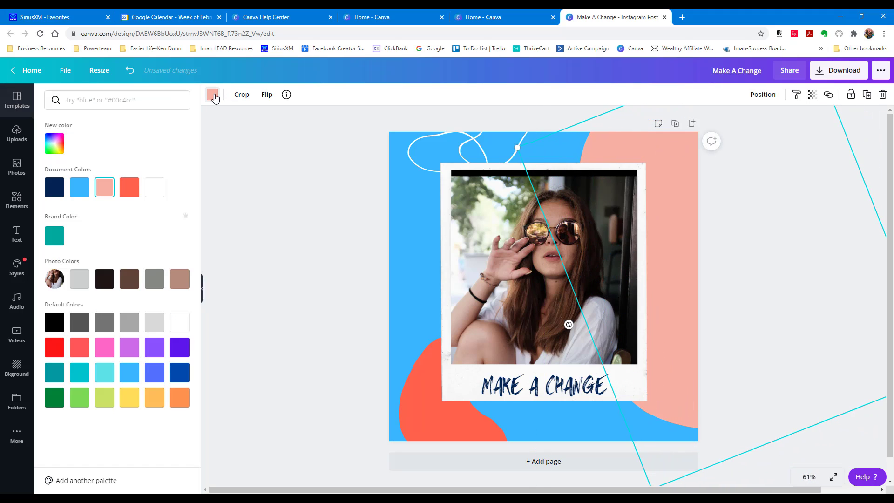
left_click(180, 379)
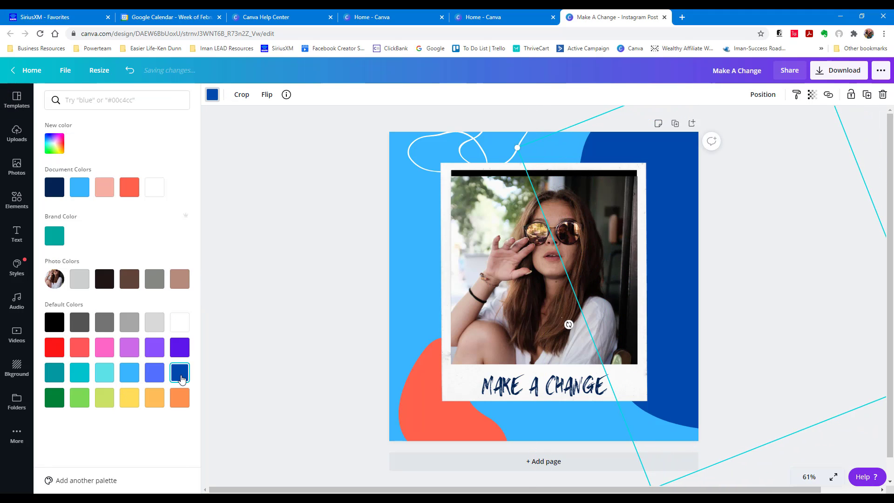
left_click(178, 401)
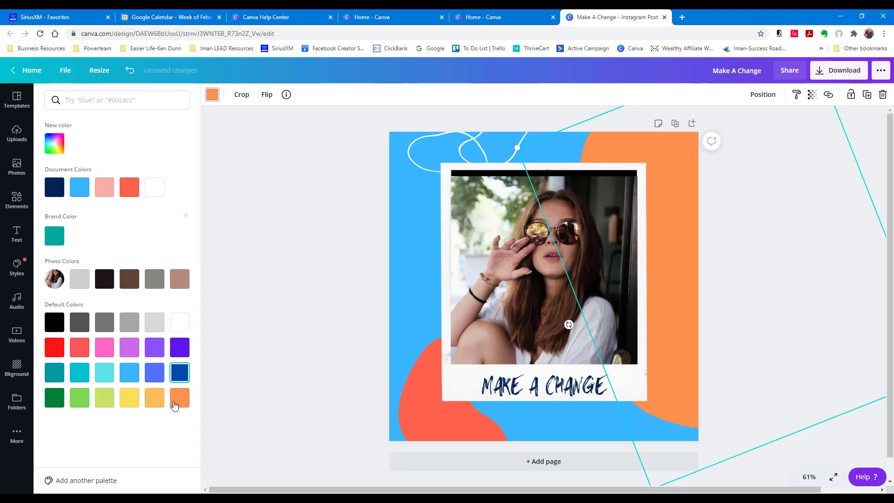
left_click(179, 373)
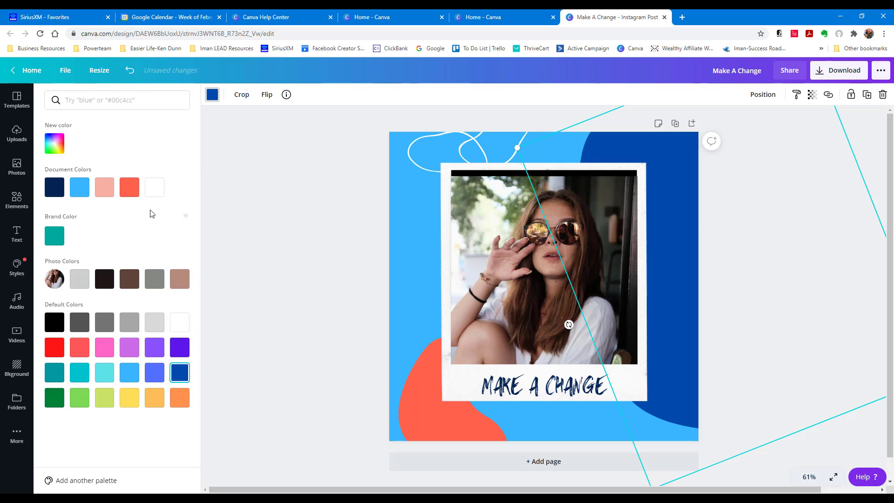
left_click(179, 349)
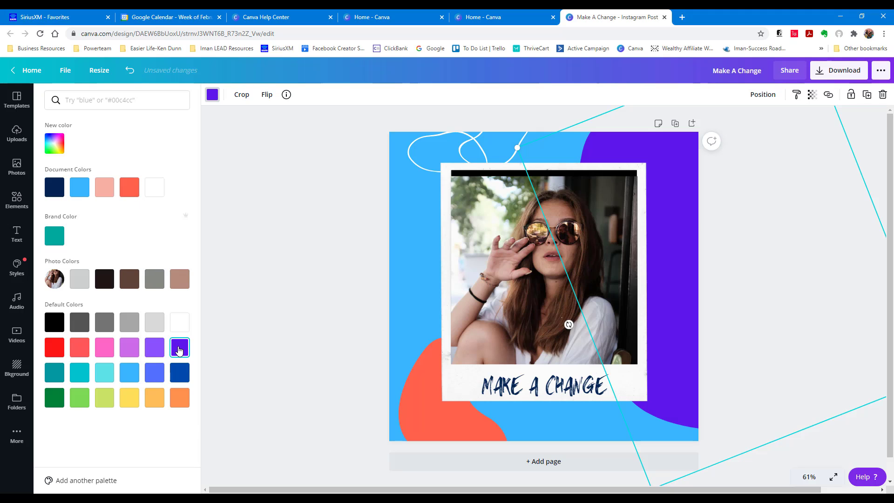
left_click(155, 353)
left_click(180, 353)
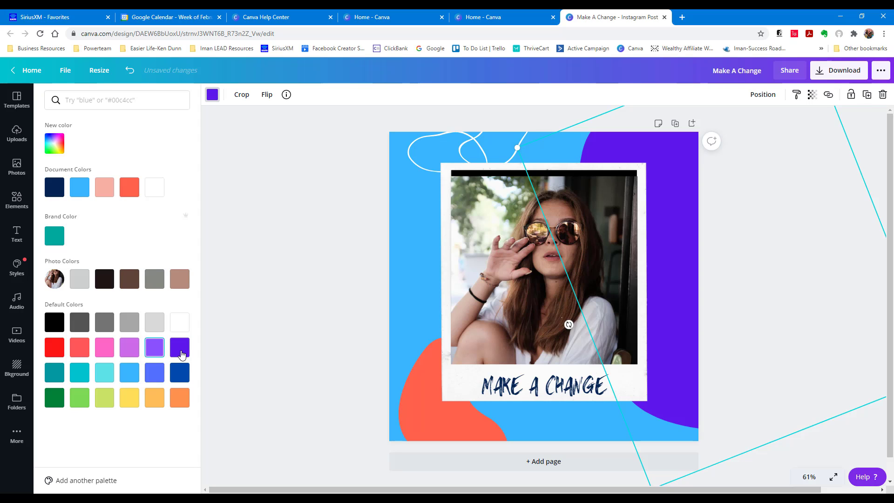
- Reposition the coral shape near the page's lower corner and enlarge it slightly
left_click(414, 421)
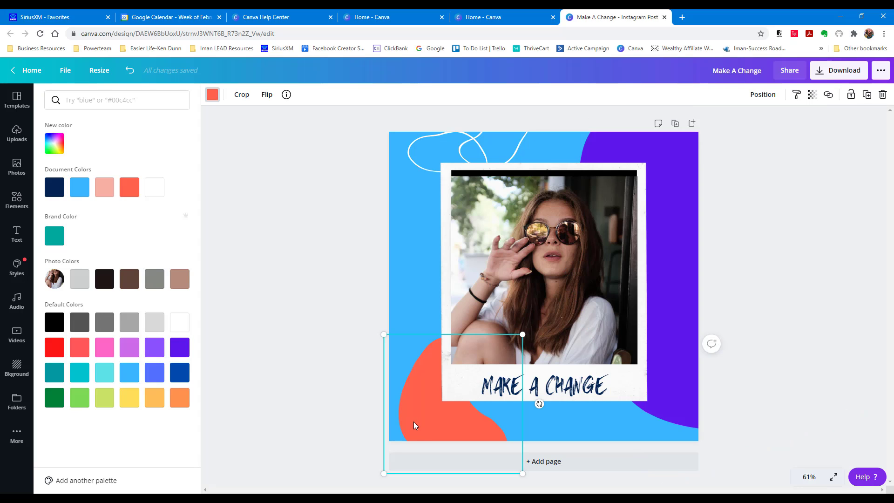
left_click_drag(413, 421, 426, 357)
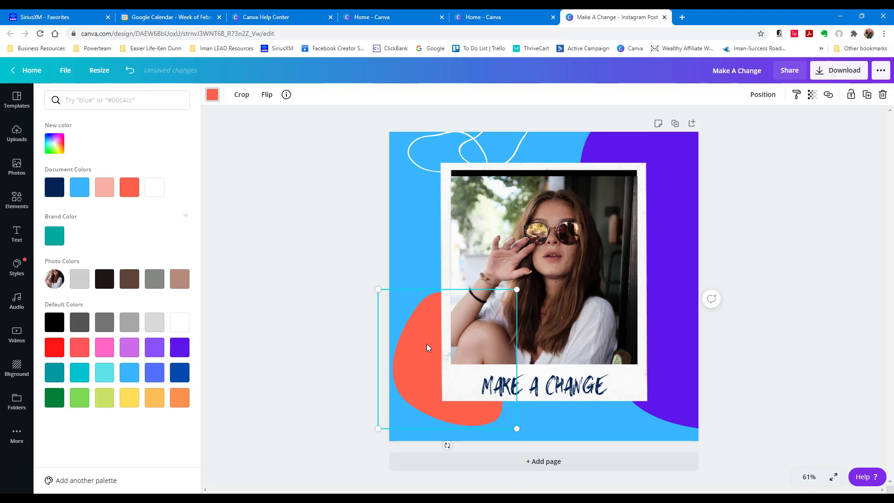
left_click_drag(426, 347, 414, 373)
left_click_drag(505, 327, 522, 310)
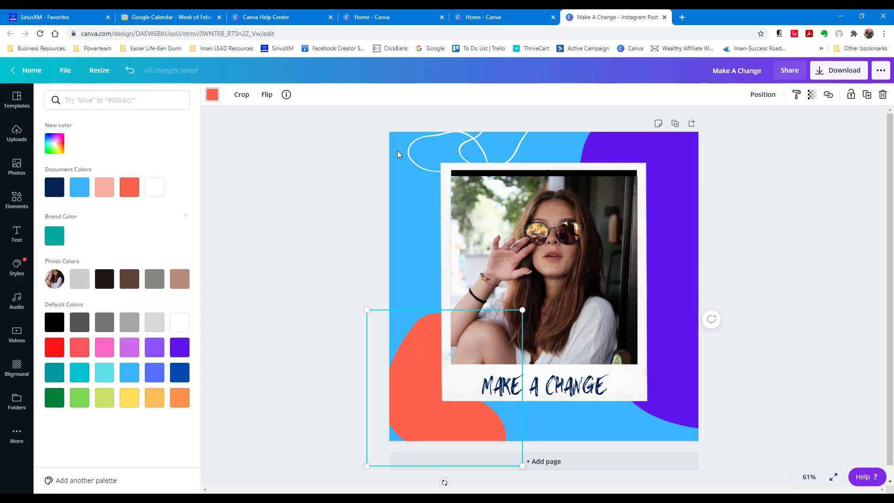
- Undo the resize and moves of the coral shape
left_click(130, 73)
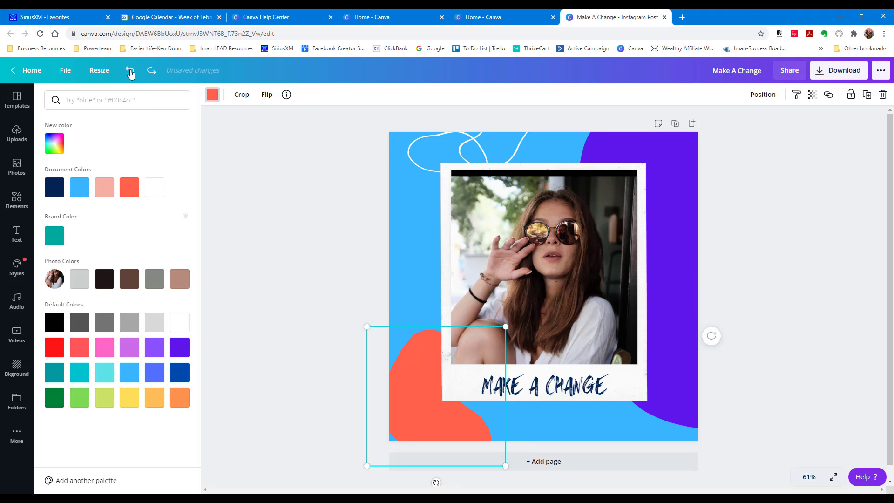
left_click(131, 72)
left_click(131, 72)
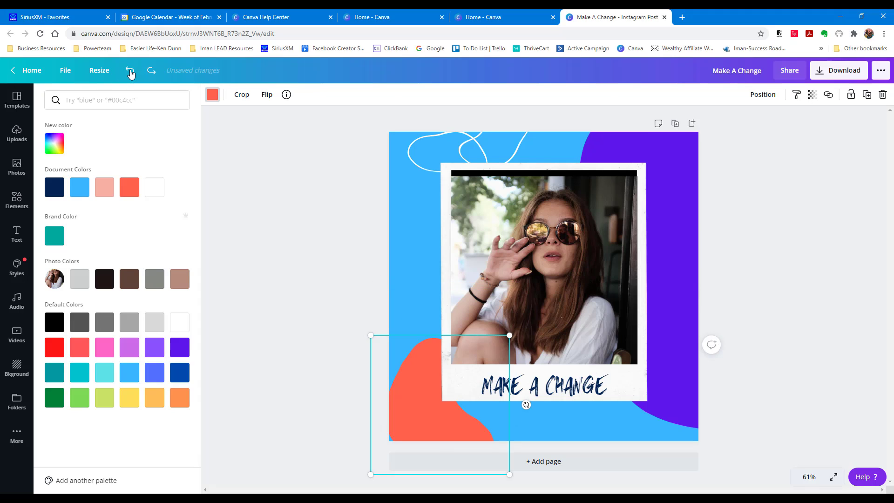
left_click(130, 72)
left_click(131, 72)
left_click(130, 72)
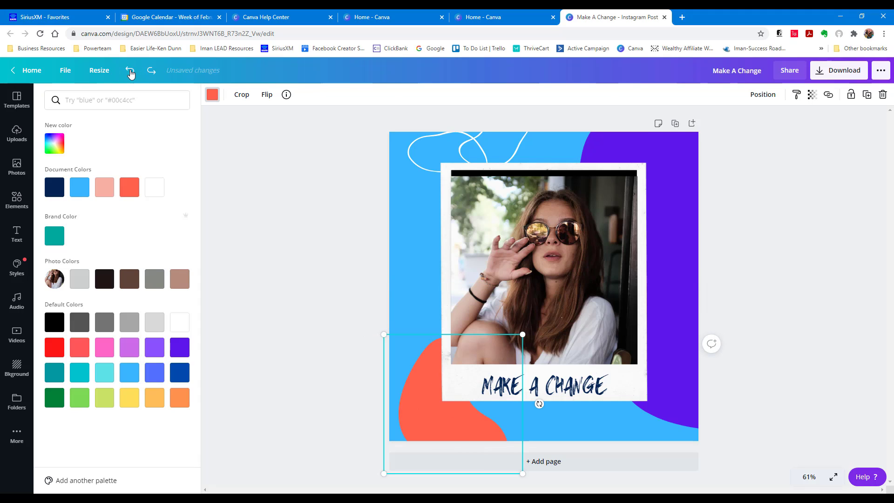
- Undo the last violet colour change on the large shape and redo it
left_click(130, 73)
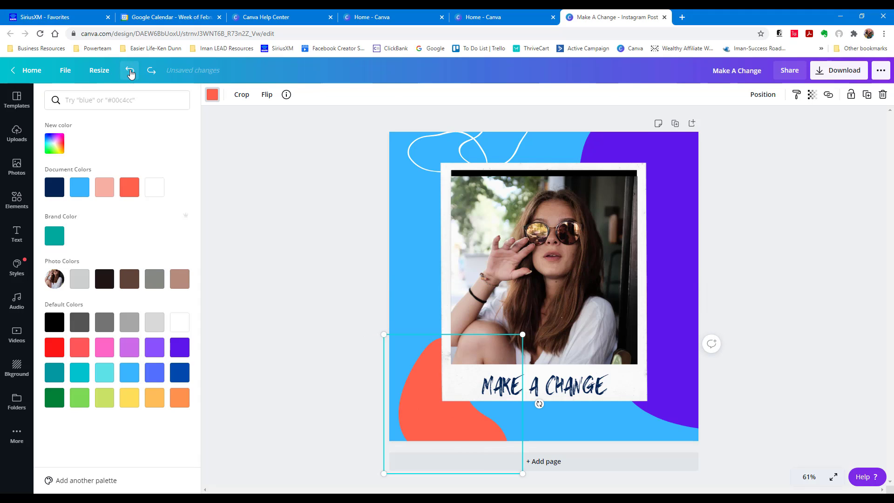
left_click(154, 74)
left_click(130, 72)
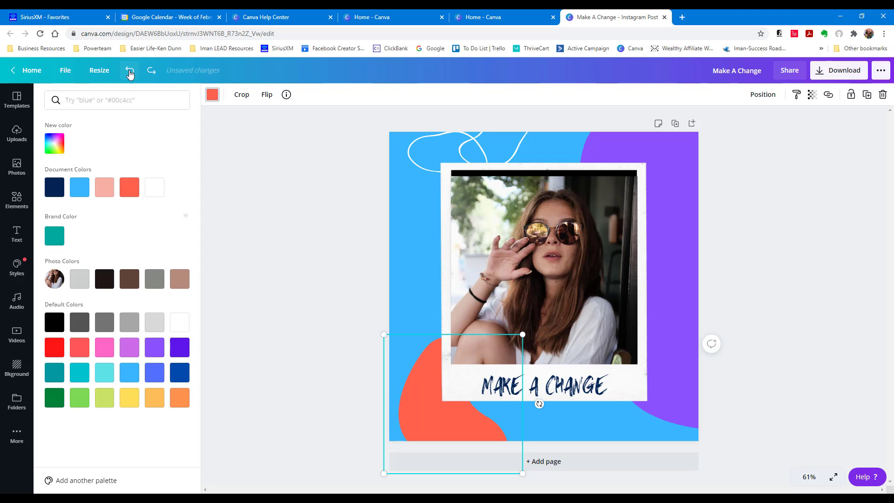
left_click(149, 73)
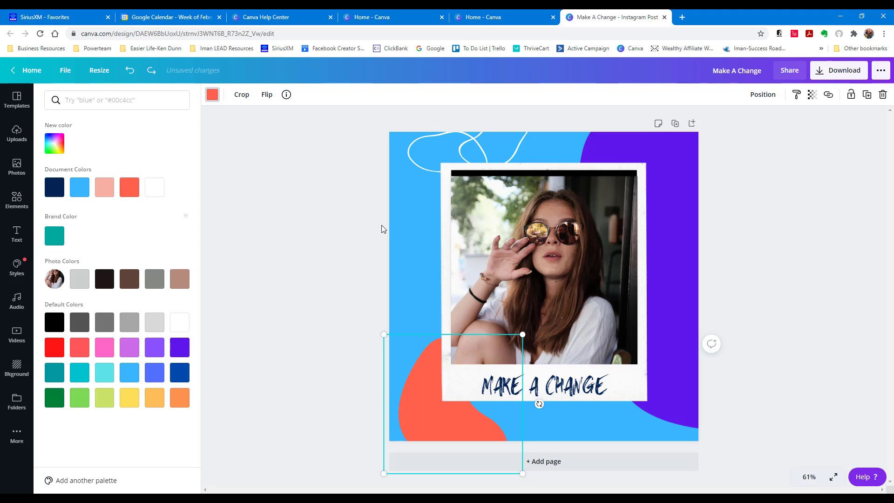
- Select the grouped polaroid card and nudge it slightly around its place on the page
left_click(540, 241)
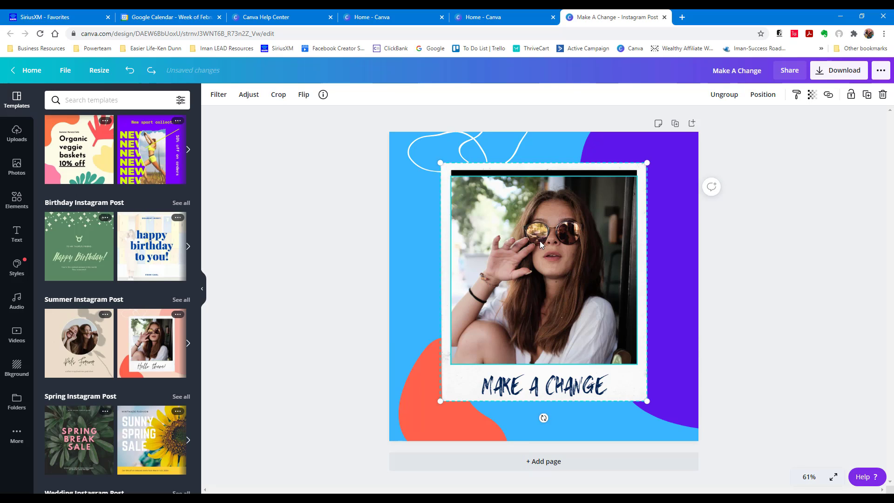
left_click_drag(540, 241, 541, 239)
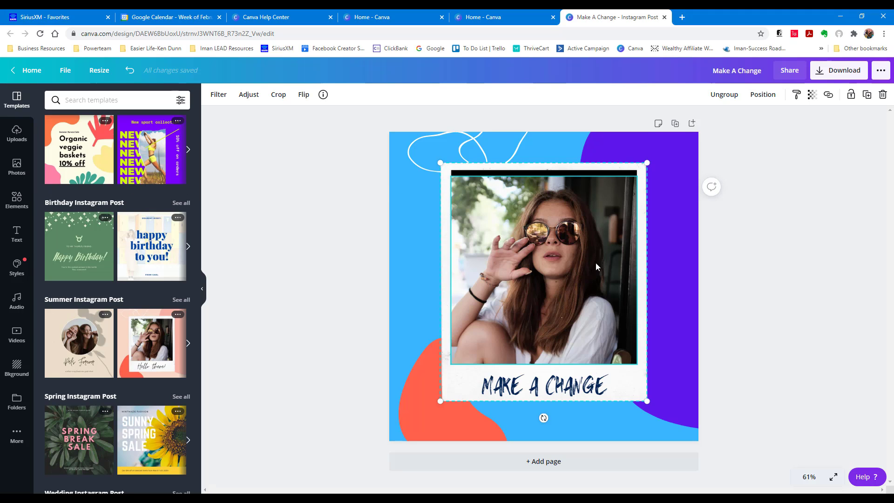
left_click_drag(596, 263, 594, 258)
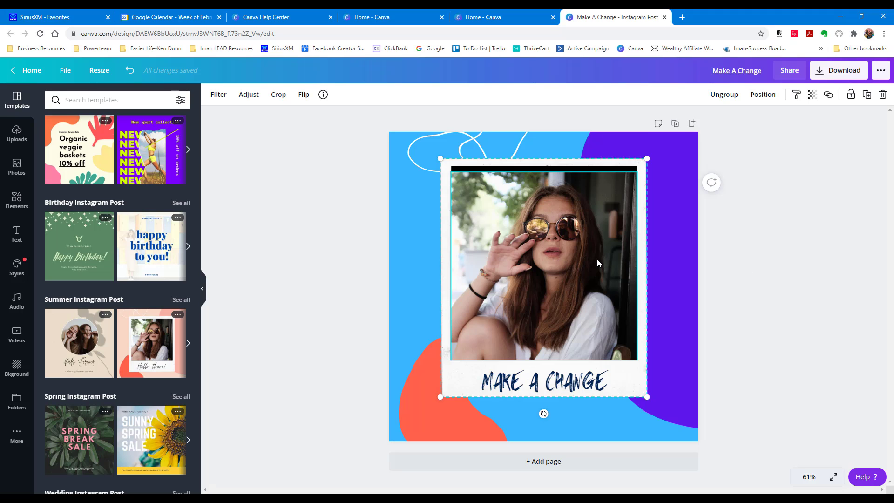
mouse_move(518, 210)
left_mouse_down()
mouse_move(525, 231)
mouse_move(516, 213)
left_mouse_up()
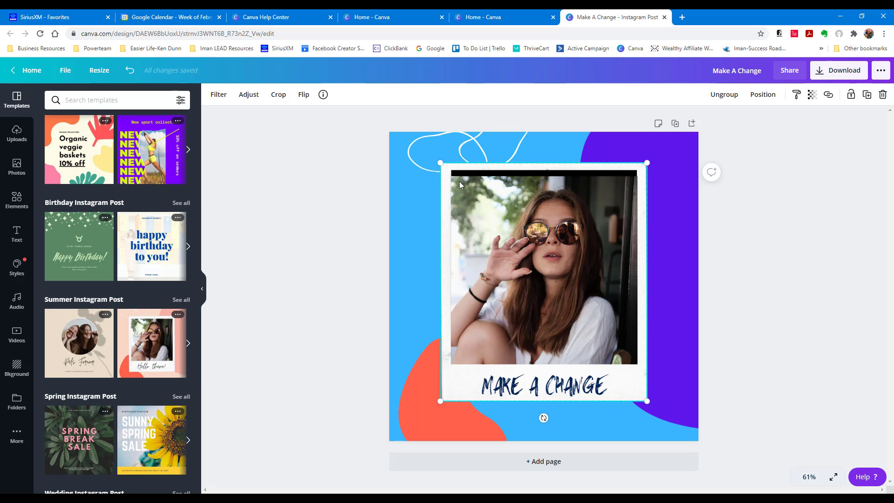
left_click(503, 255)
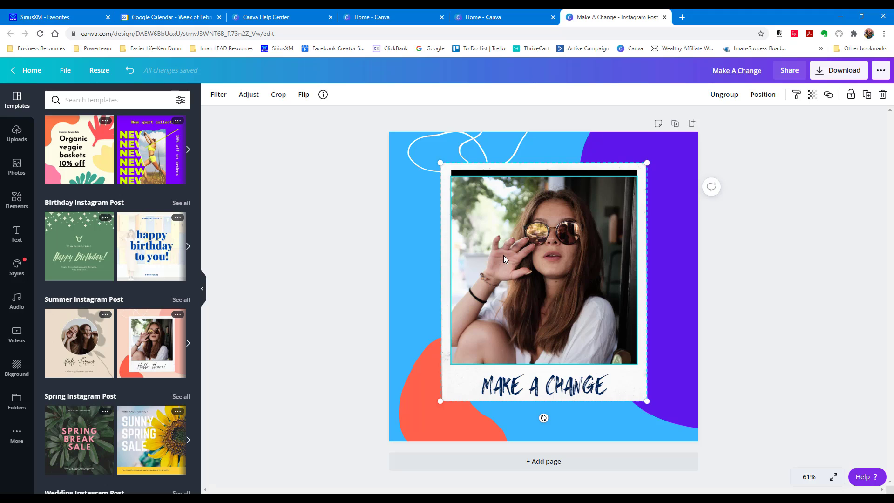
left_click_drag(508, 261, 512, 260)
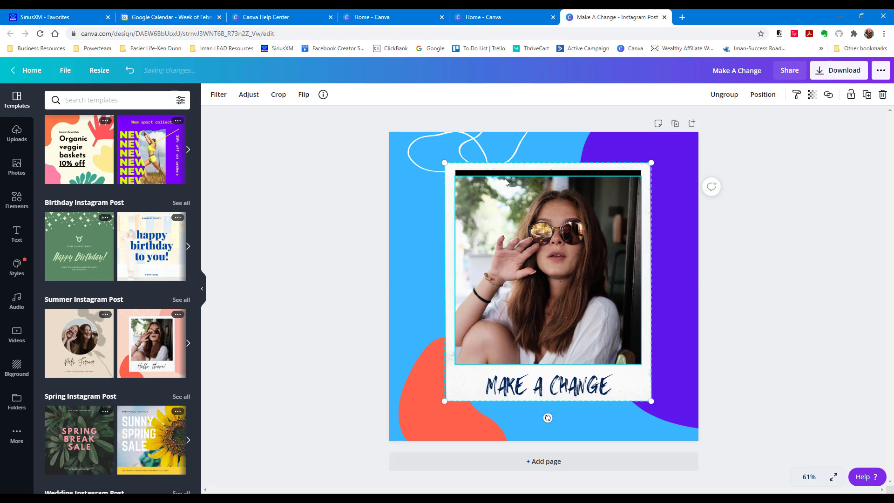
- Delete the woman's photo from the polaroid group and centre the empty frame on the page
right_click(520, 220)
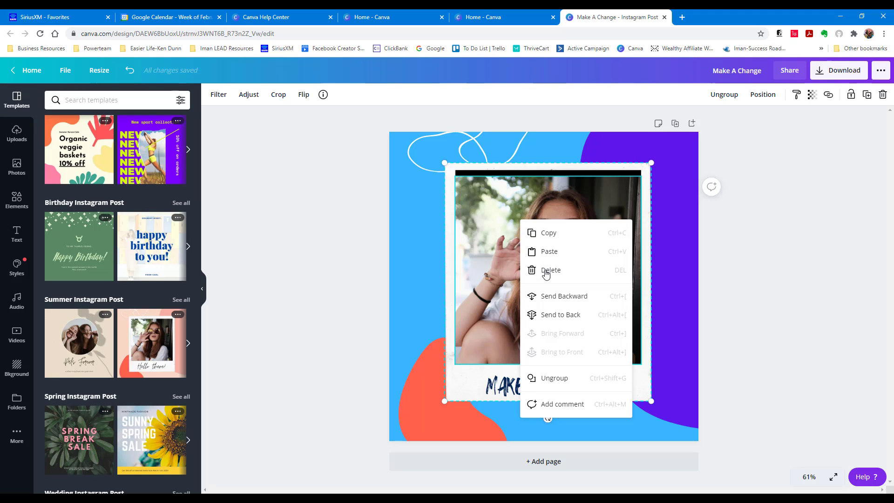
left_click(487, 203)
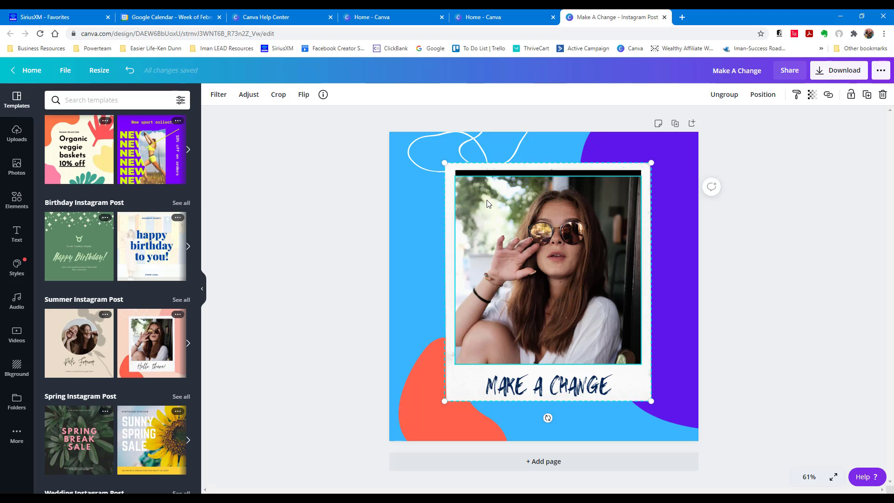
right_click(487, 204)
left_click(464, 185)
key("Delete")
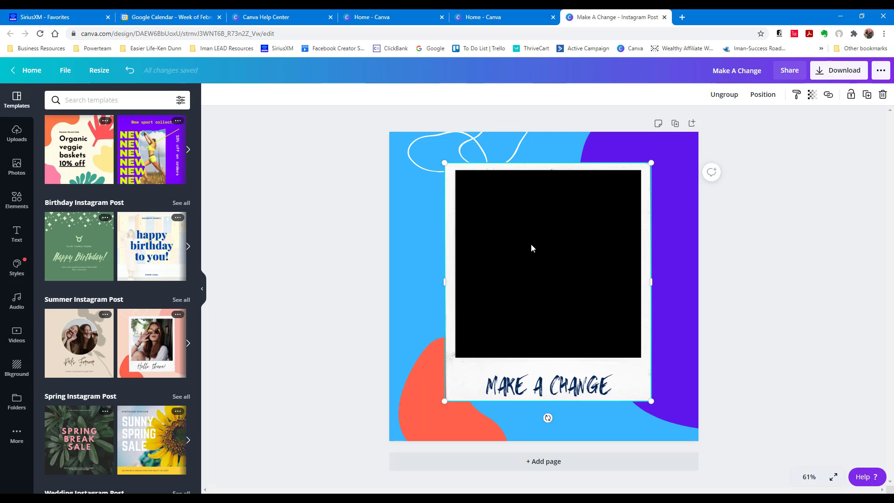
left_click(569, 188)
mouse_move(570, 188)
left_mouse_down()
mouse_move(561, 199)
mouse_move(576, 202)
mouse_move(564, 201)
mouse_move(565, 189)
left_mouse_up()
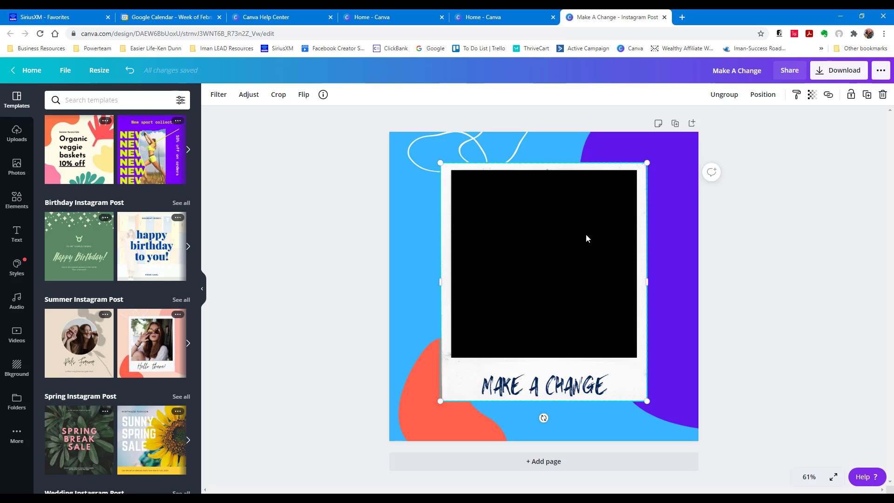
- Search the photo library for "running" and add the photo of the woman running along a curved road
left_click(19, 167)
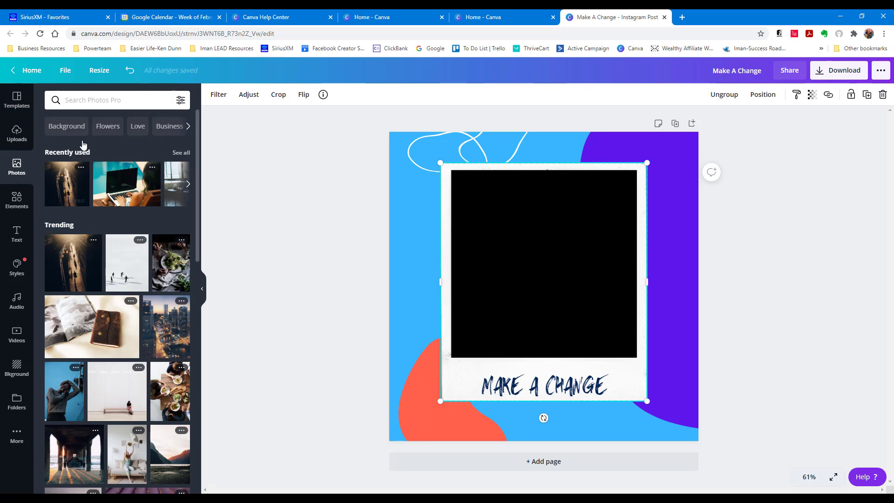
left_click(85, 102)
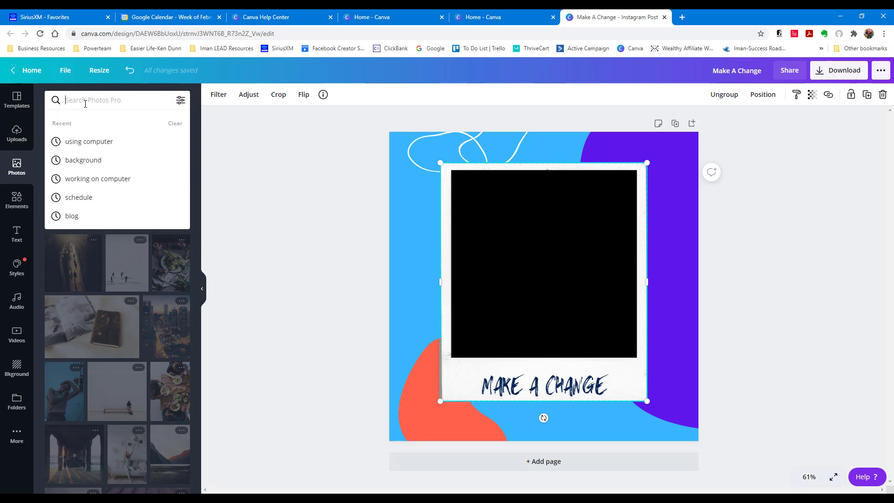
left_click(233, 258)
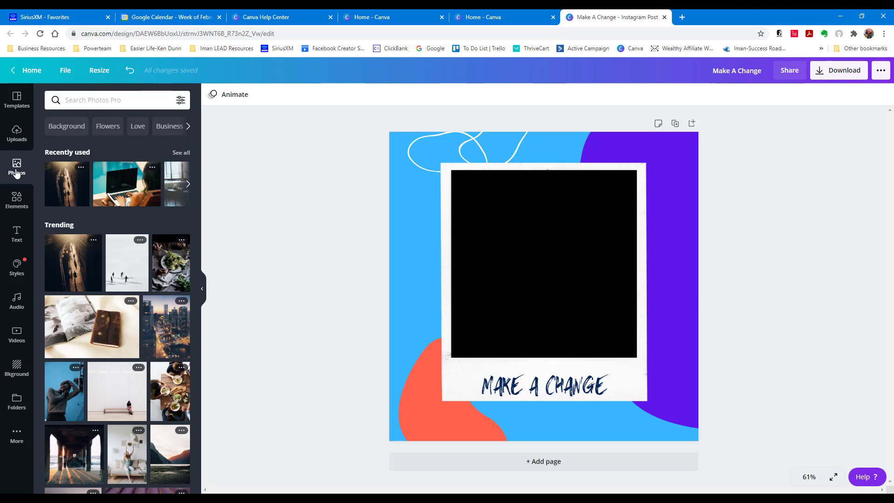
left_click(109, 100)
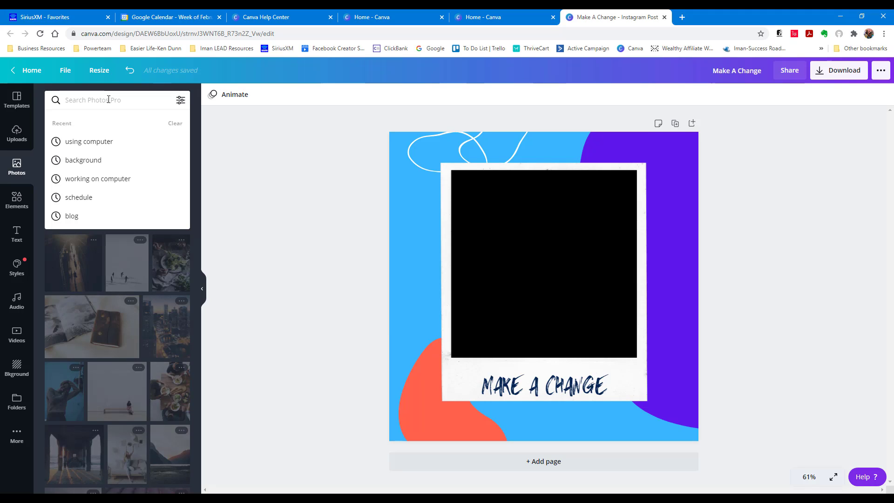
type("running")
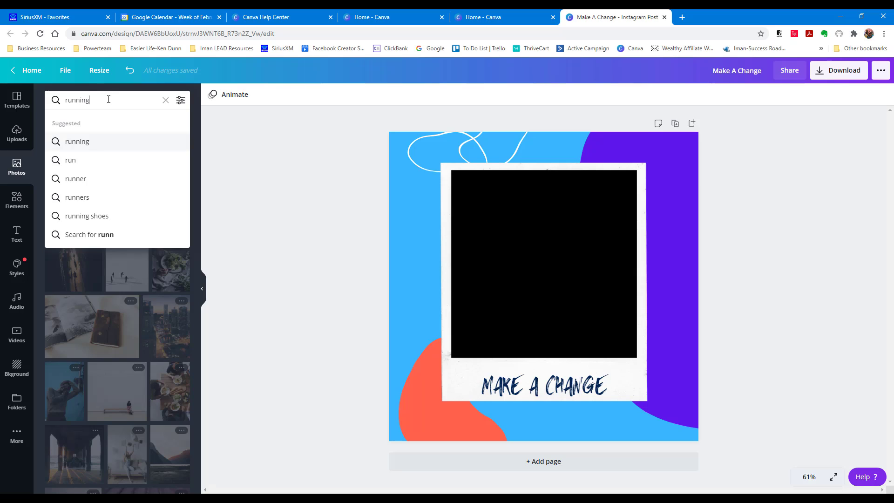
key("Return")
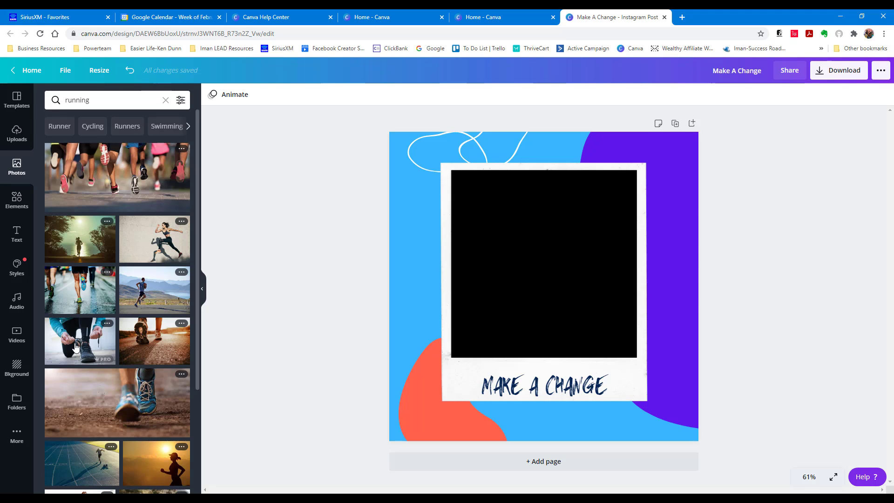
scroll(75, 347, "down", 1)
scroll(75, 347, "down", 5)
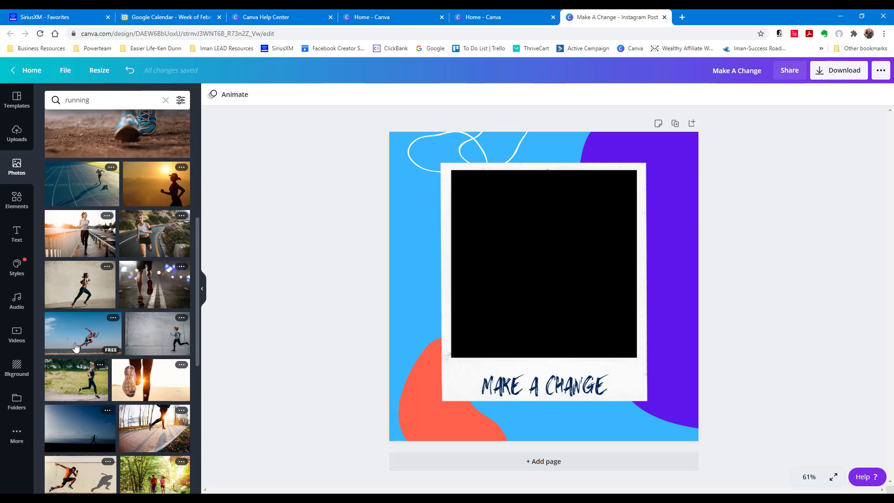
left_click(140, 229)
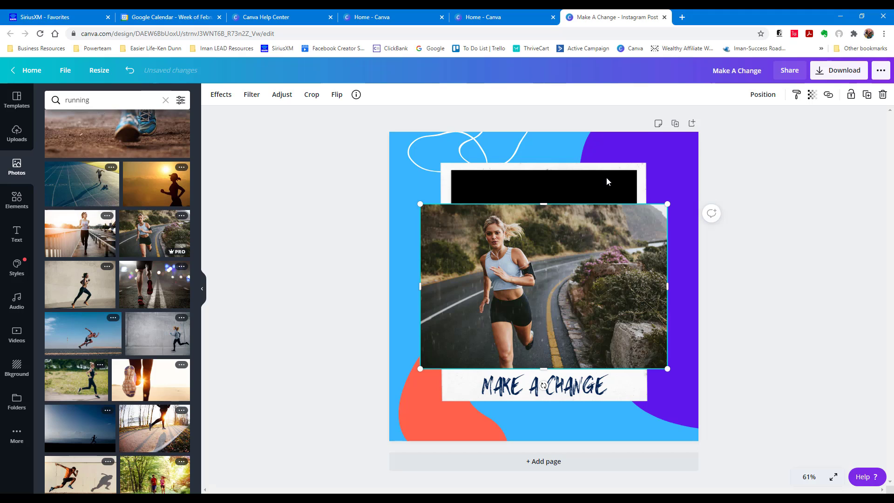
- Move the running photo up and resize its edges to cover the black area of the polaroid frame
left_click_drag(590, 254, 590, 222)
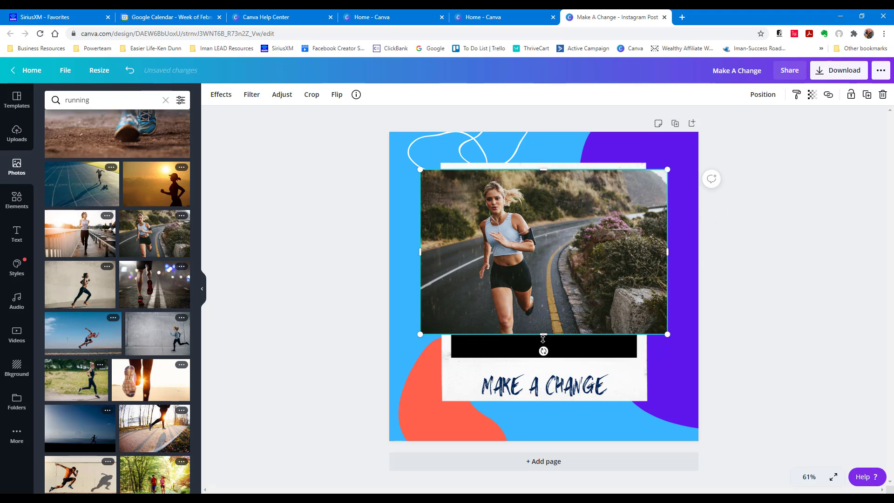
left_click_drag(543, 334, 544, 357)
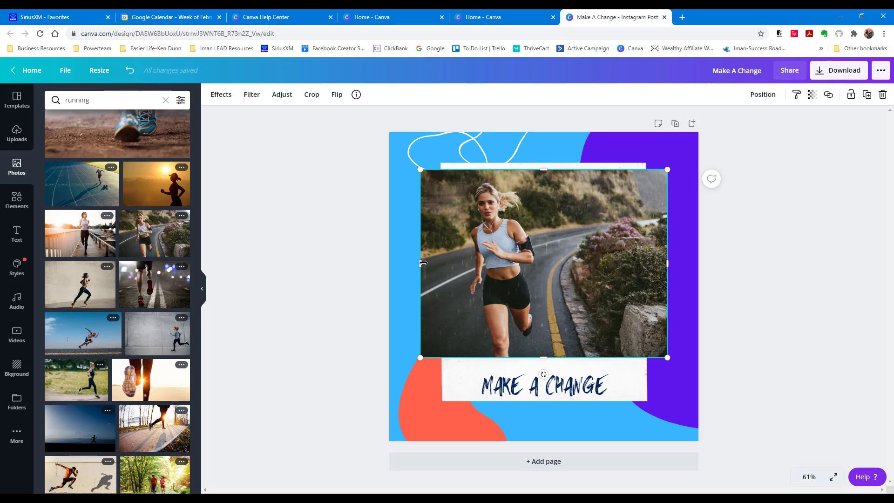
left_click_drag(419, 263, 452, 267)
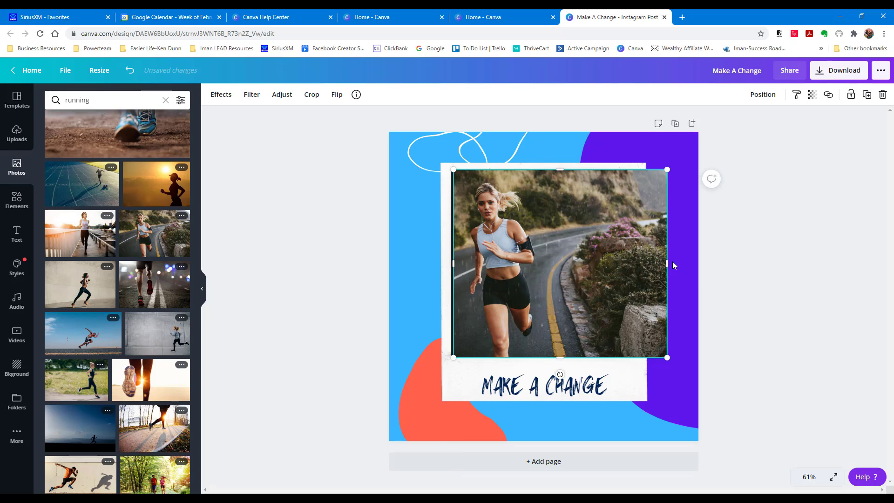
left_click_drag(669, 262, 639, 266)
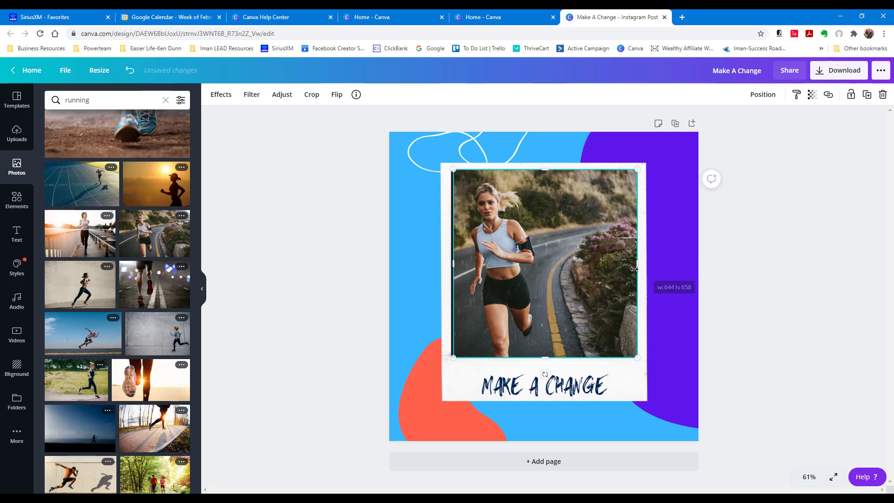
left_click_drag(455, 263, 452, 264)
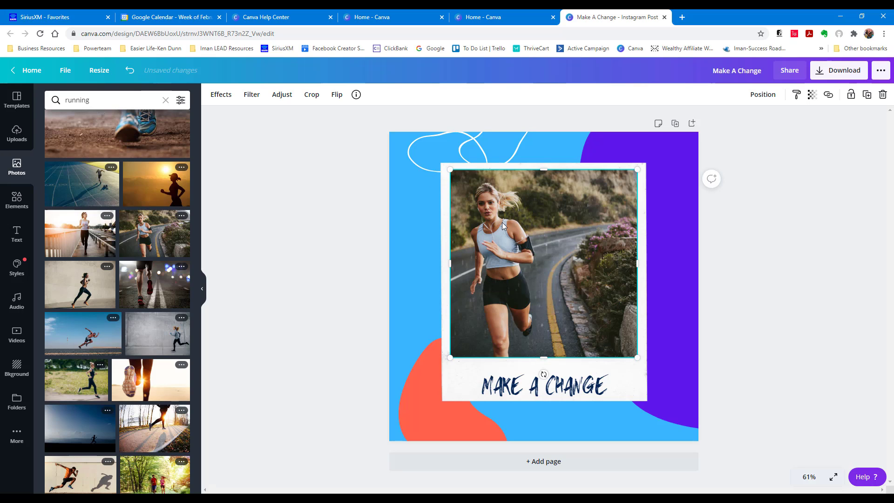
- Crop the running photo, shifting the image slightly left inside its frame, and apply the crop
left_click(312, 95)
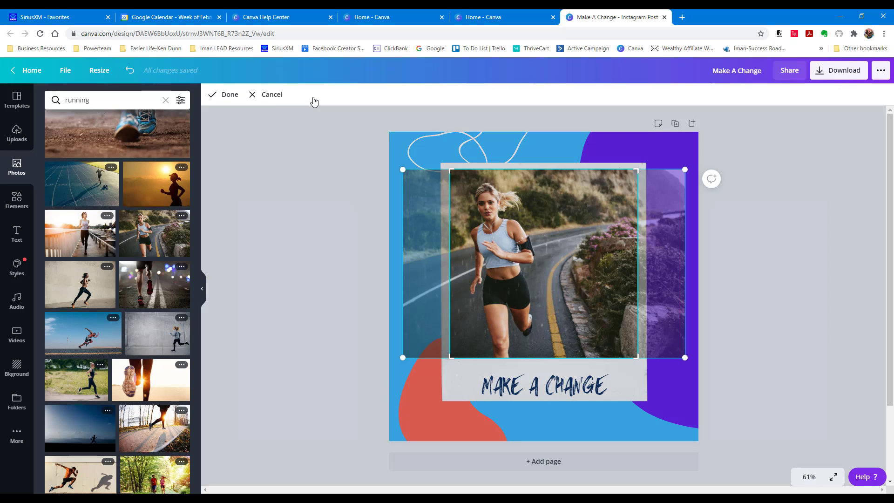
left_click_drag(526, 232, 569, 246)
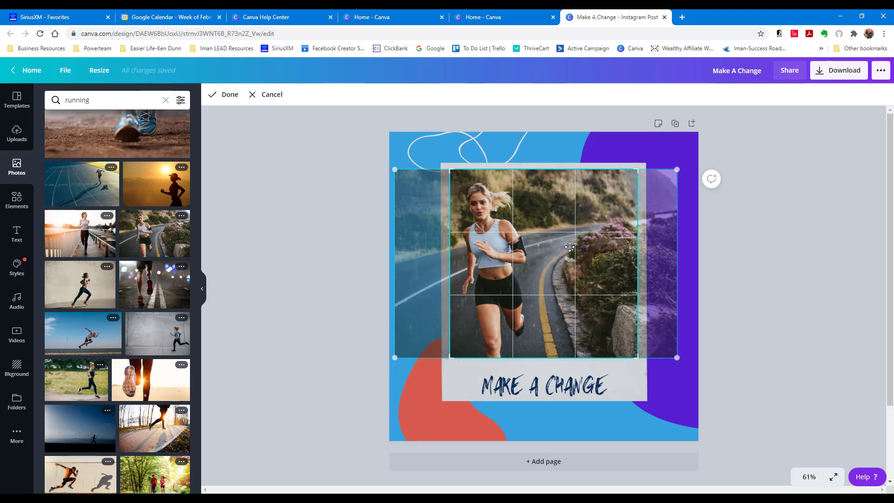
left_click(229, 96)
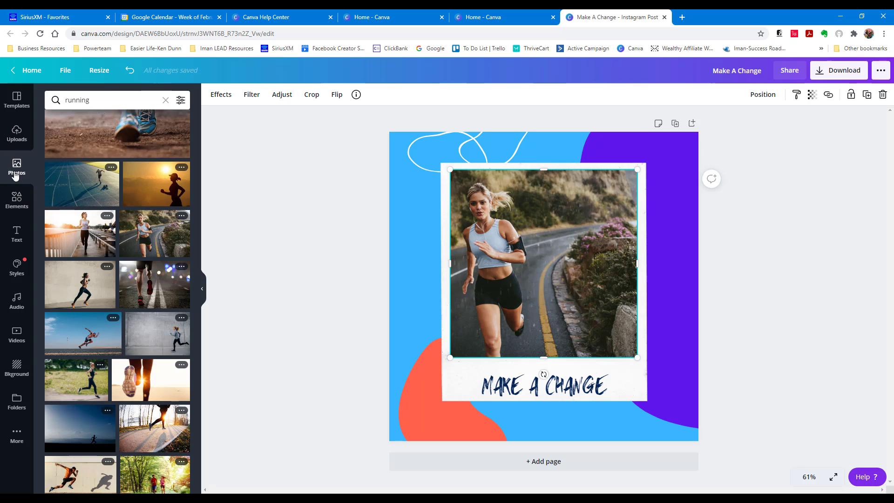
- Browse the font combinations and add the red "Stay Fearless" text design to the page
left_click(17, 233)
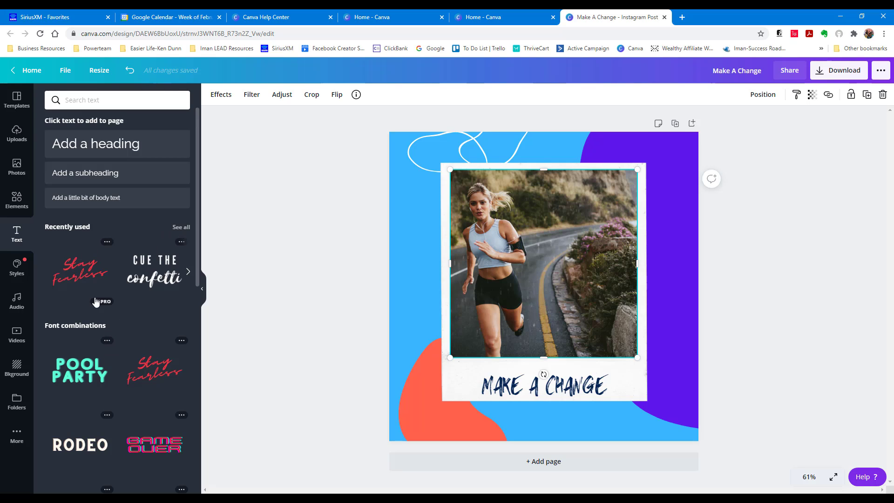
scroll(107, 333, "down", 4)
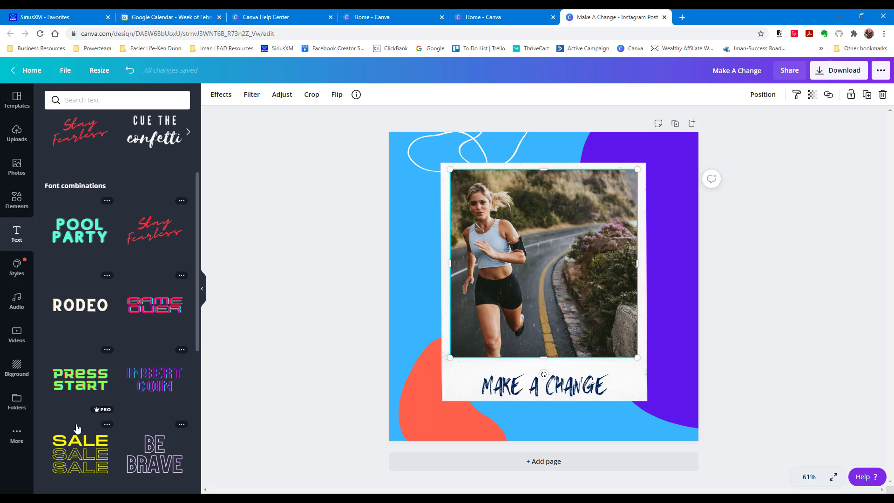
scroll(79, 434, "down", 6)
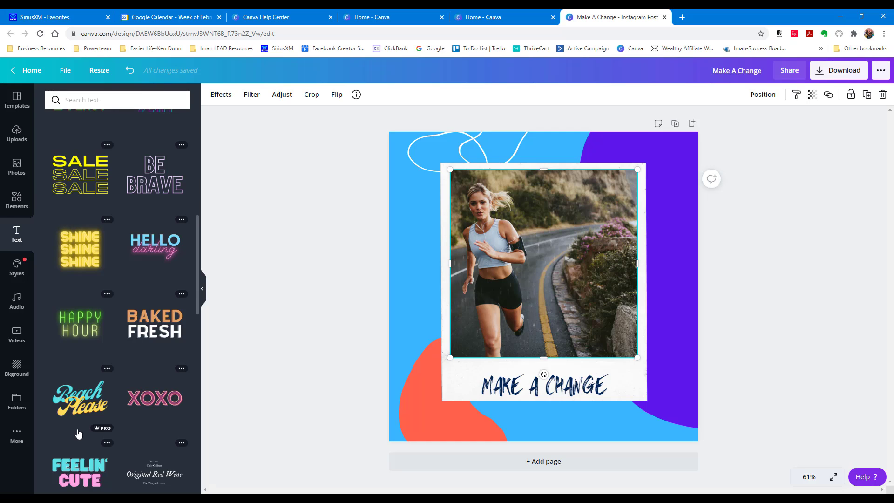
scroll(129, 345, "down", 6)
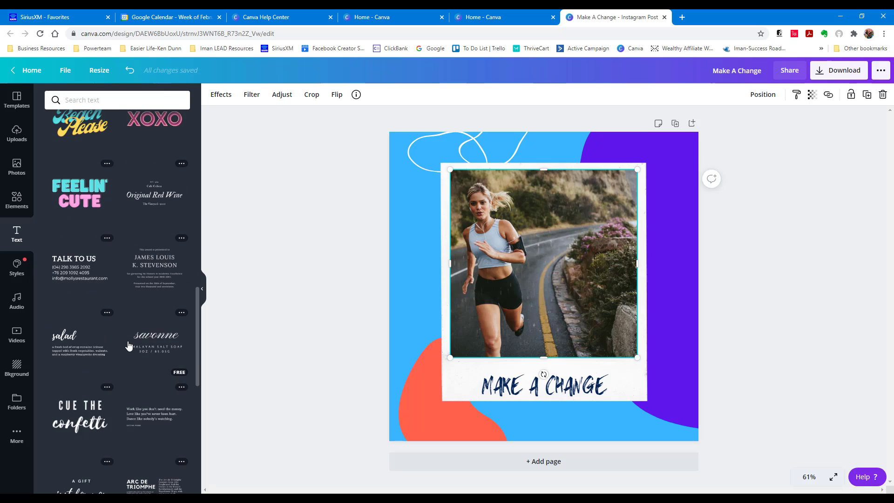
scroll(129, 345, "down", 6)
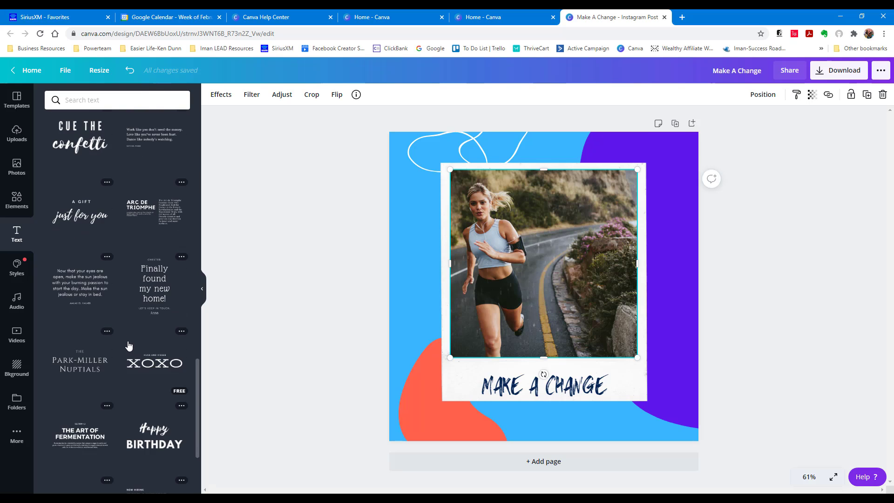
scroll(128, 384, "down", 6)
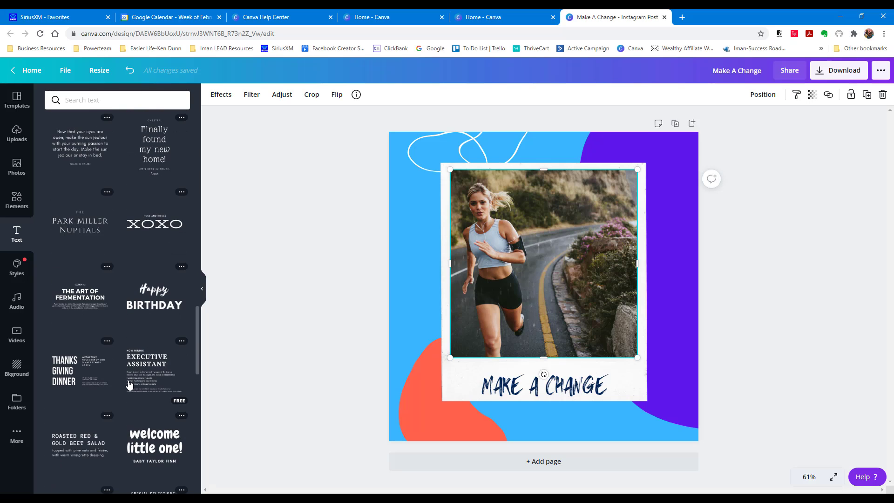
scroll(128, 383, "down", 3)
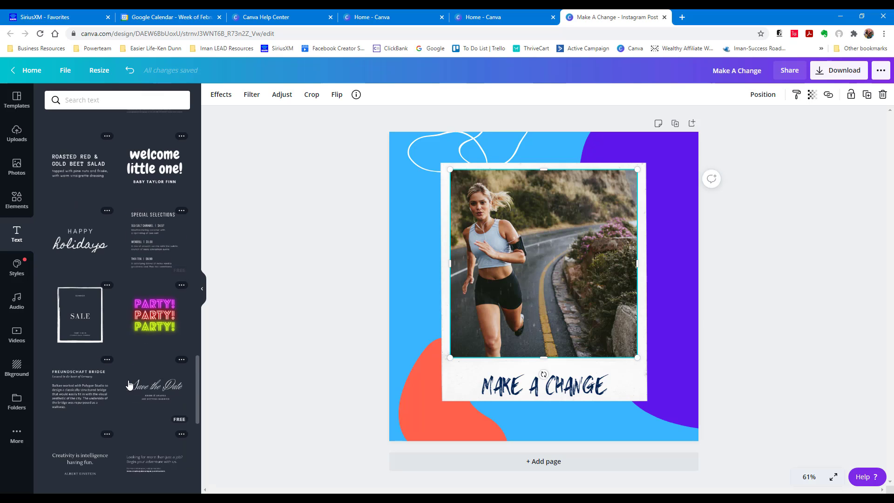
scroll(129, 383, "down", 3)
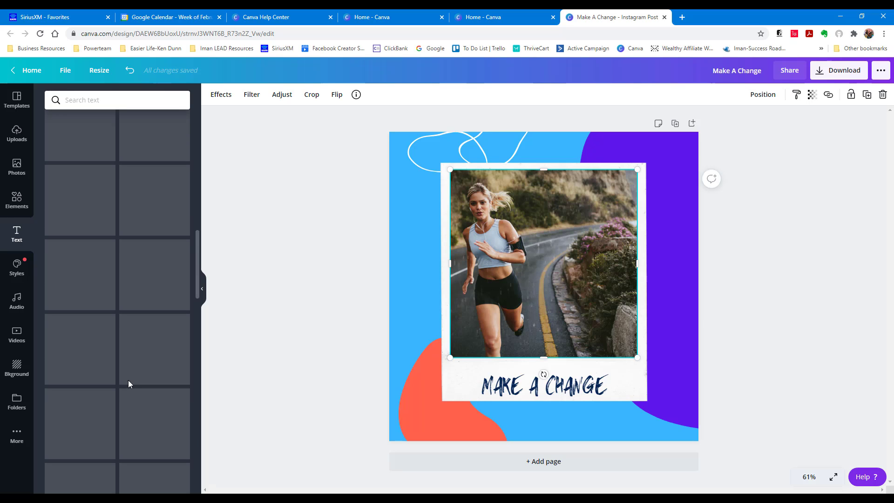
scroll(127, 380, "up", 5)
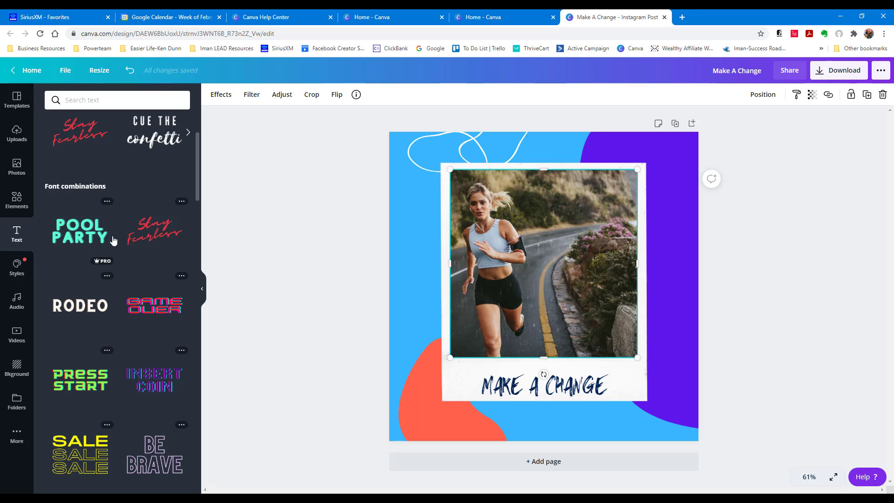
left_click(151, 231)
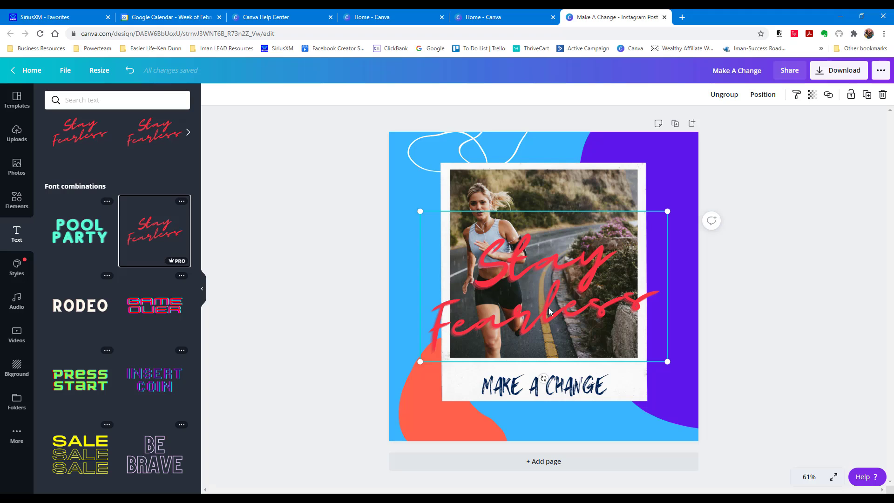
- Replace the word "Stay" with "Run" in the red script text
left_click(528, 255)
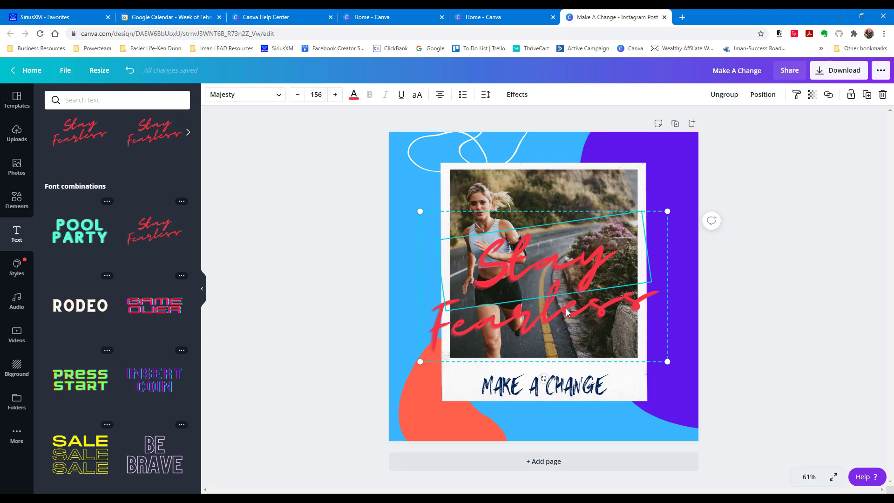
left_click(566, 261)
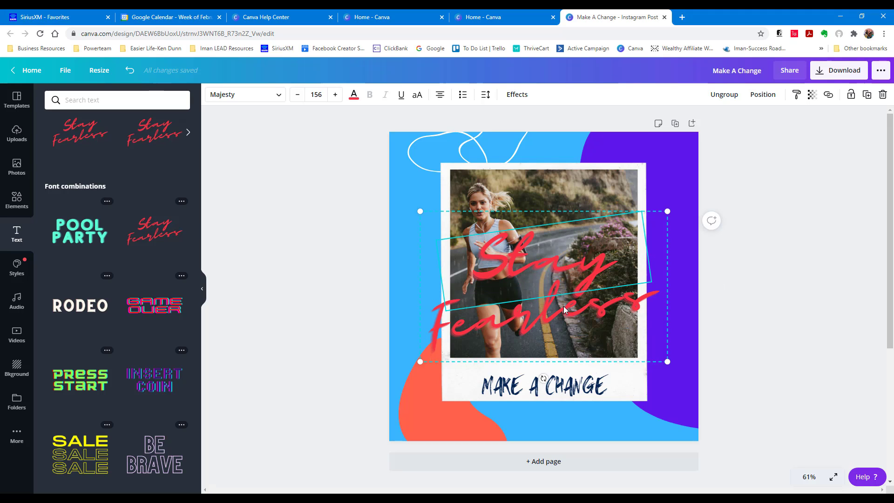
left_click(562, 247)
left_click_drag(611, 271, 485, 267)
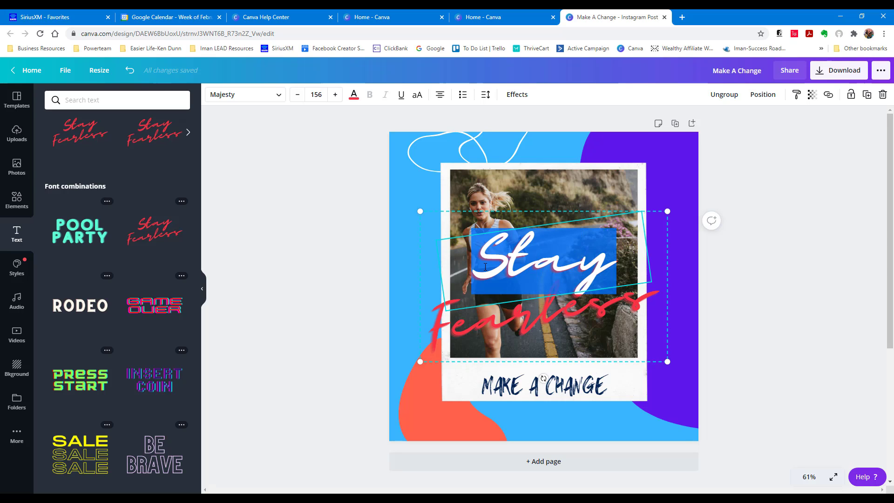
type("Run")
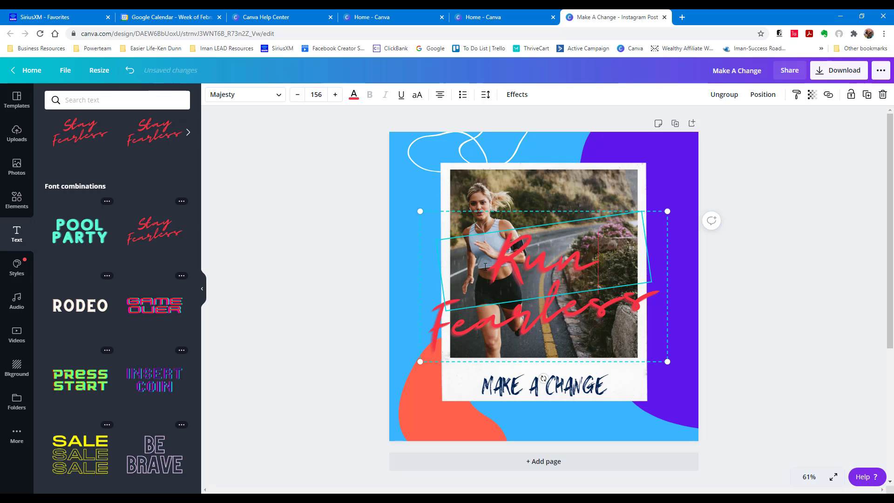
- Delete the word "Fearless" from the text group and move "Run" to the upper part of the photo beside the woman's head
left_click(518, 323)
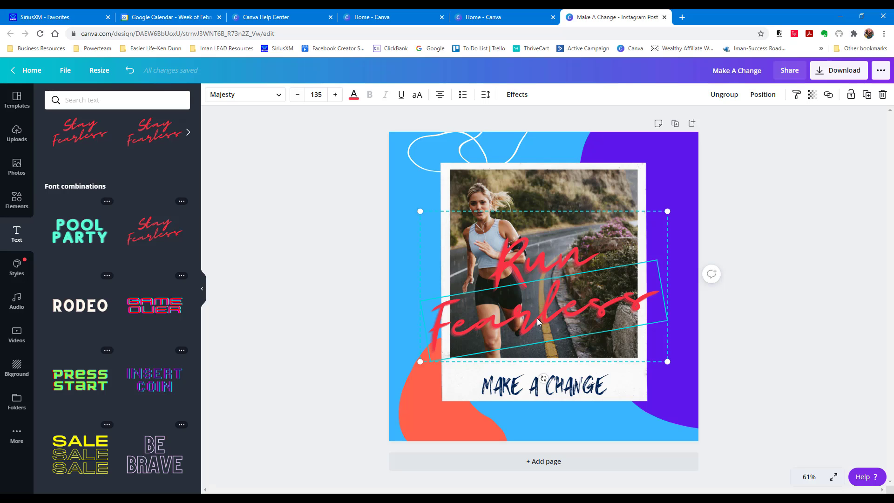
left_click(722, 333)
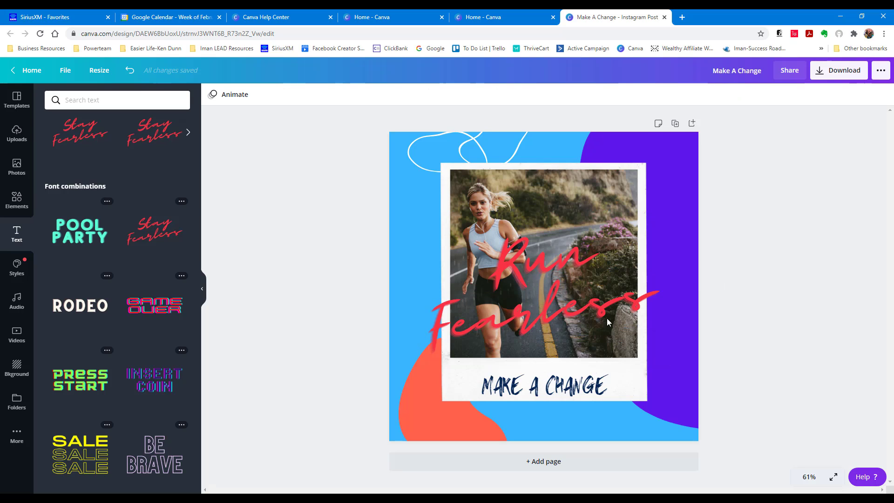
left_click(597, 311)
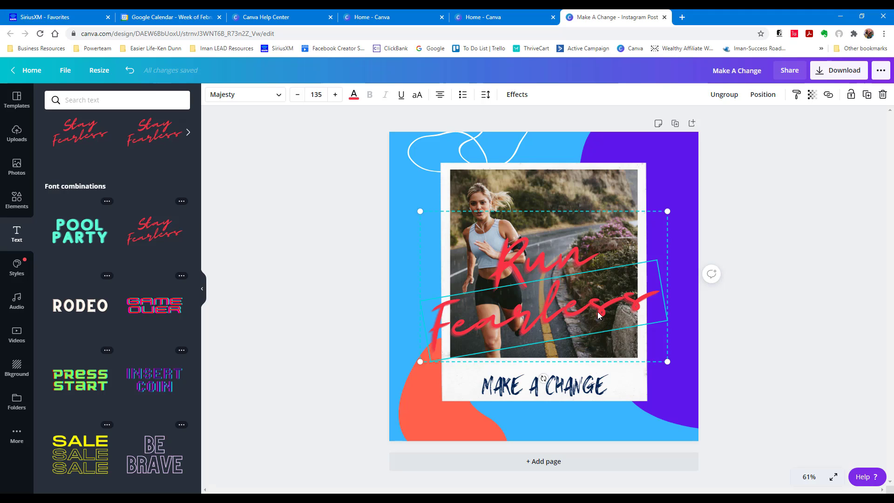
key("Delete")
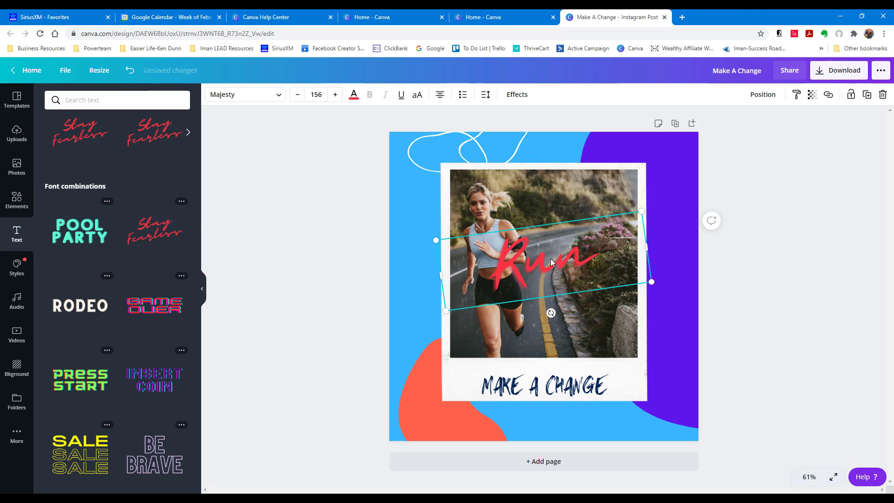
left_click_drag(550, 262, 575, 200)
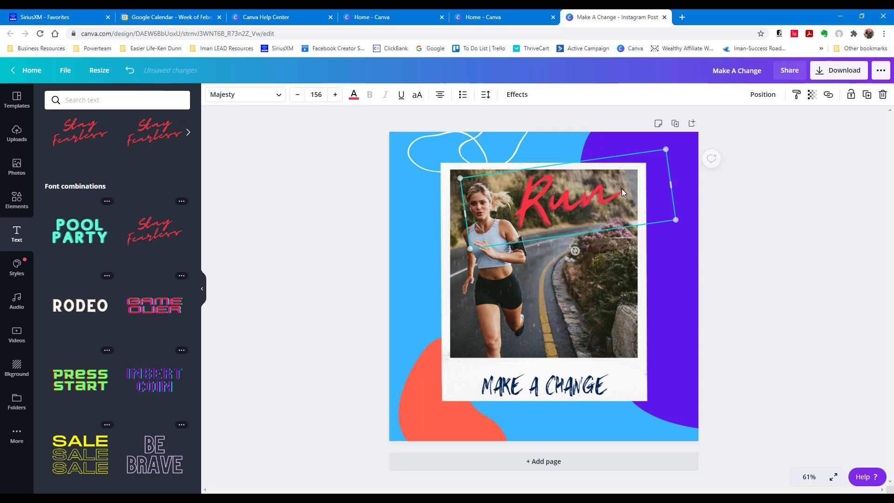
- Shrink the "Run" text to font size 133 and place it over the road beside the woman's head
left_click_drag(665, 148, 638, 179)
left_click_drag(559, 208, 582, 200)
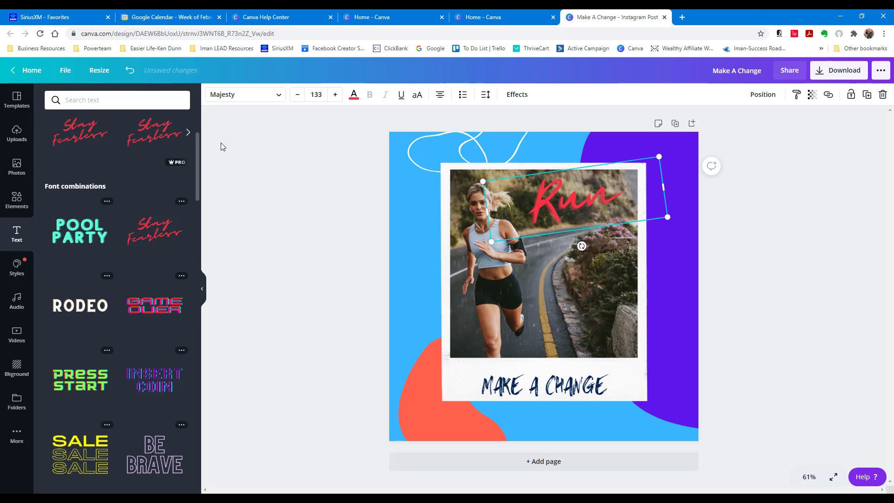
- Try the white and dark photo colours on the "Run" text and apply the default yellow
left_click(353, 97)
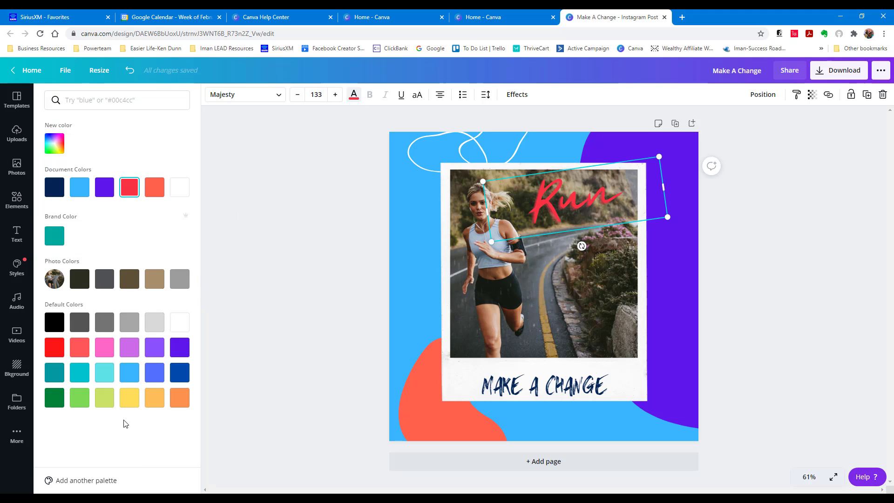
left_click(130, 400)
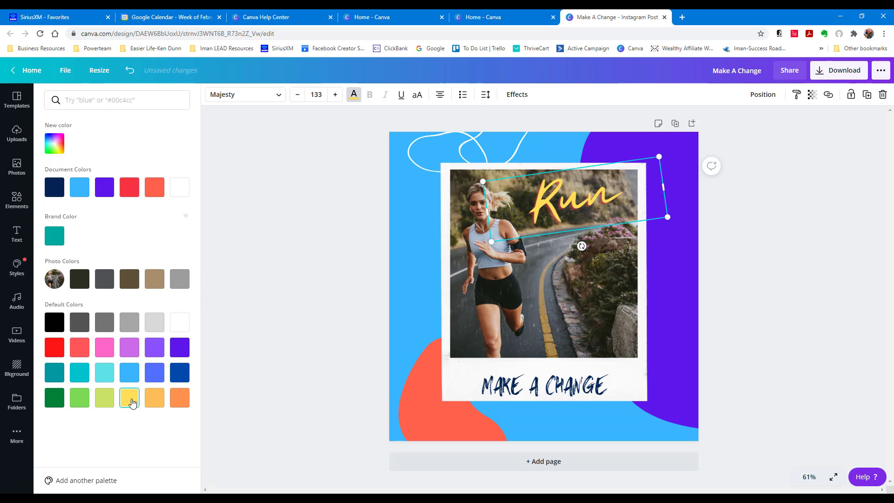
left_click(187, 191)
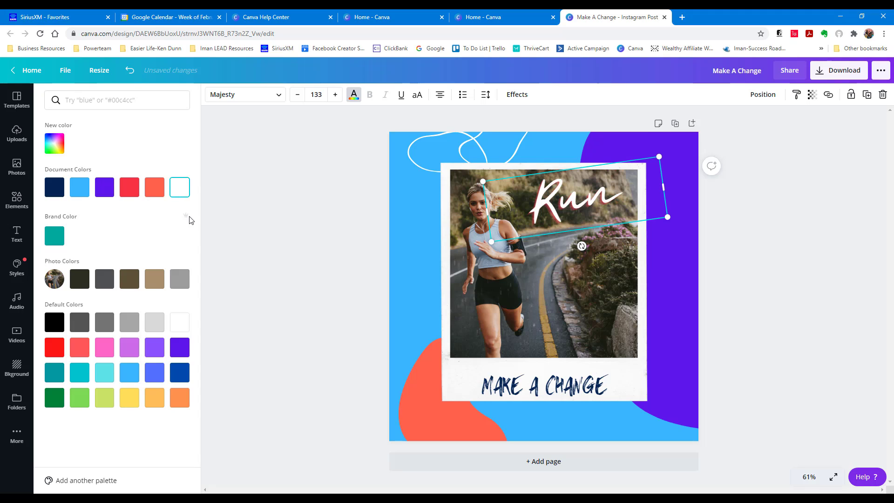
left_click(81, 281)
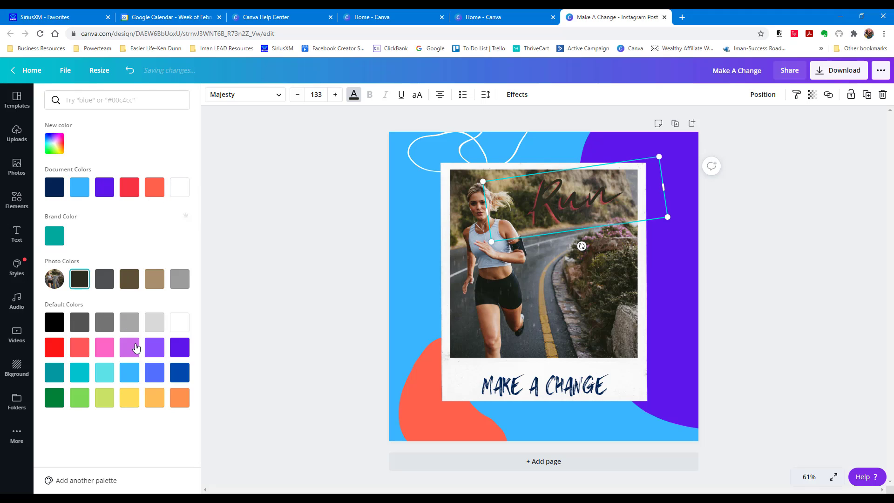
left_click(130, 400)
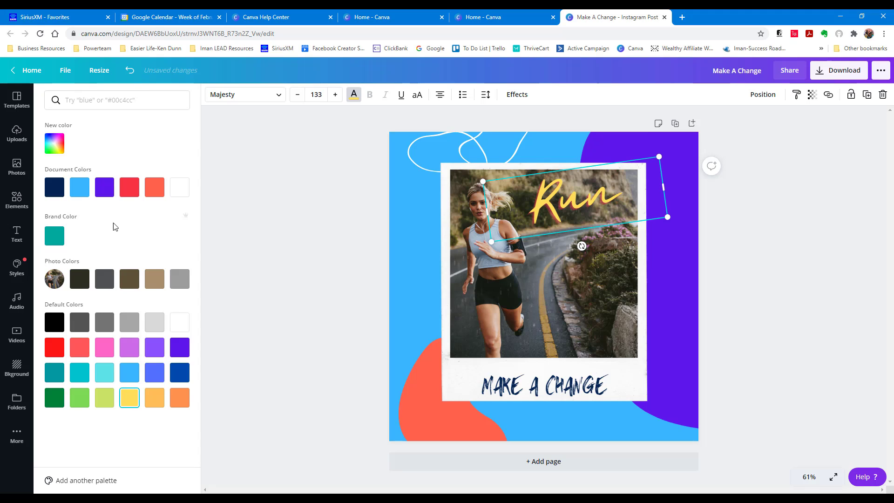
- Change the "Run" text to the brighter custom yellow #FAFF00 and deselect it
left_click(58, 150)
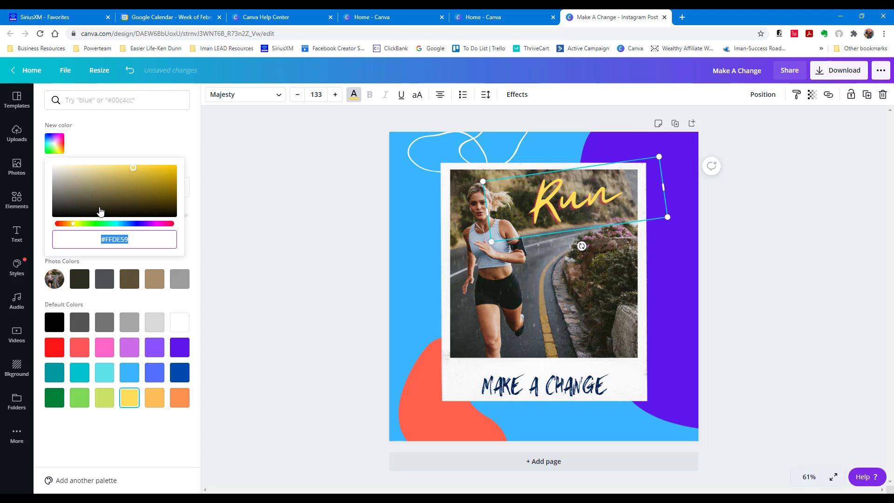
left_click(78, 224)
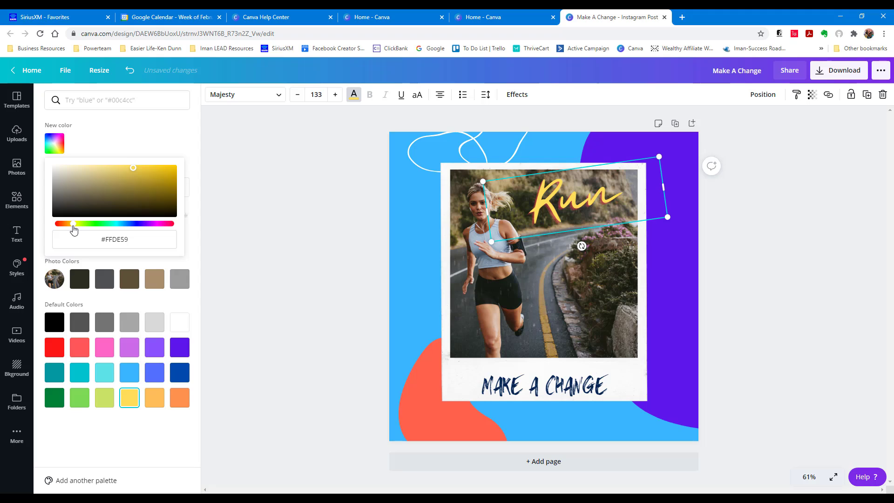
left_click(139, 168)
left_click_drag(141, 167, 181, 168)
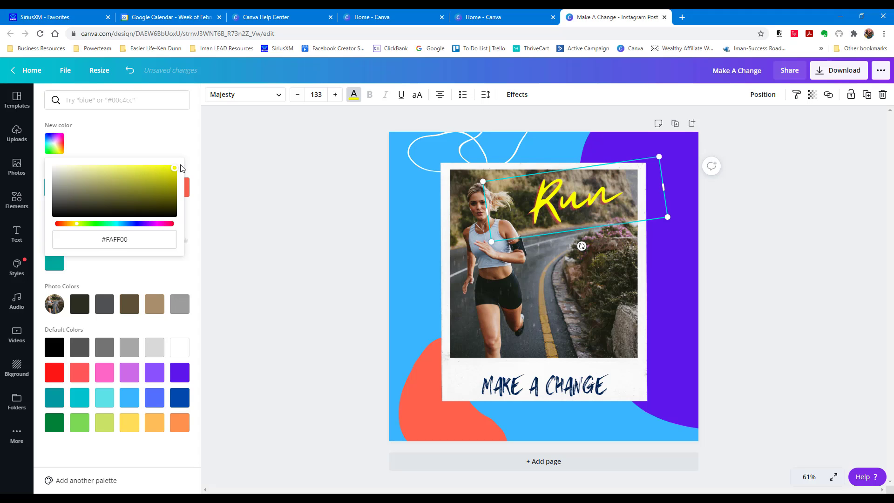
left_click(319, 213)
left_click(760, 214)
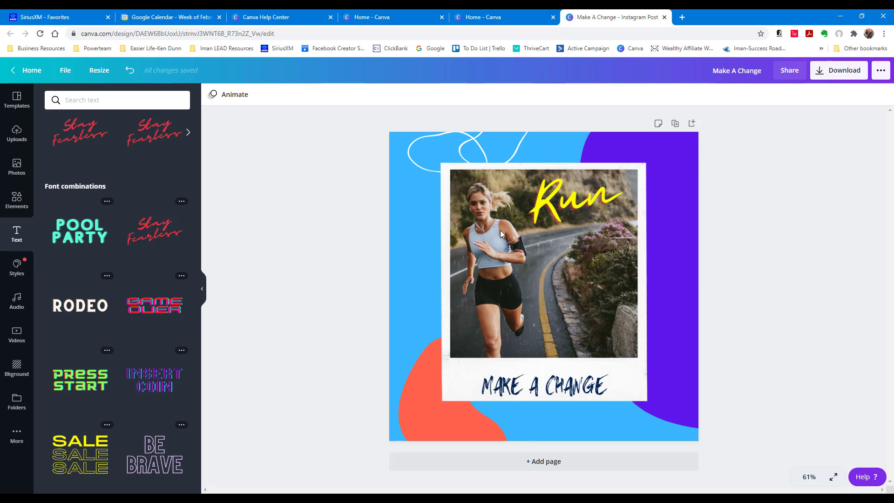
- Compare the light grey, tan and brown photo colours on the page background and apply the dark grey one
left_click(414, 205)
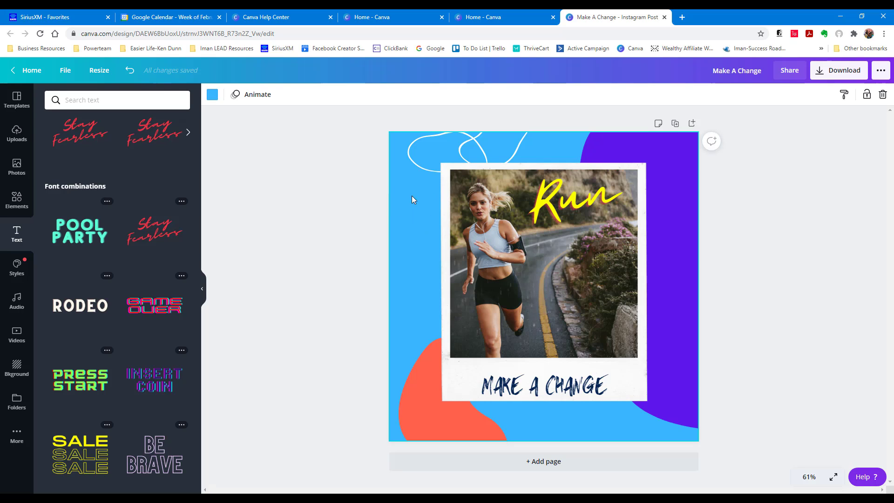
left_click(212, 96)
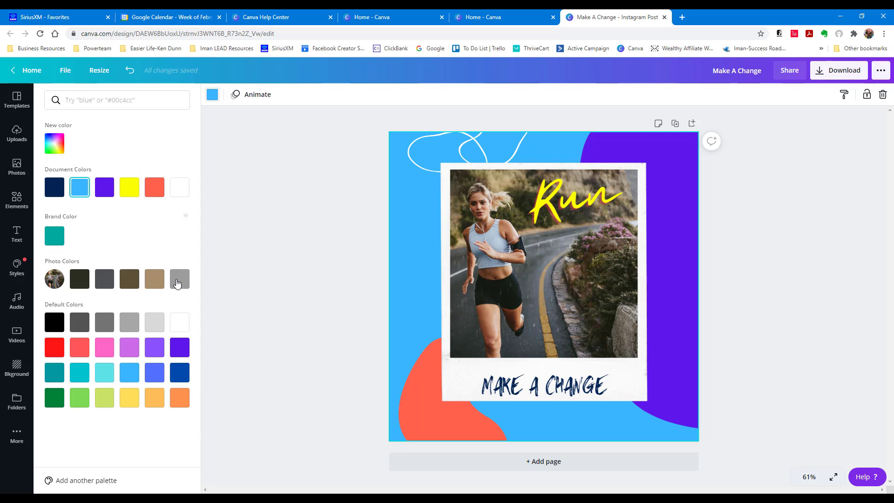
left_click(176, 282)
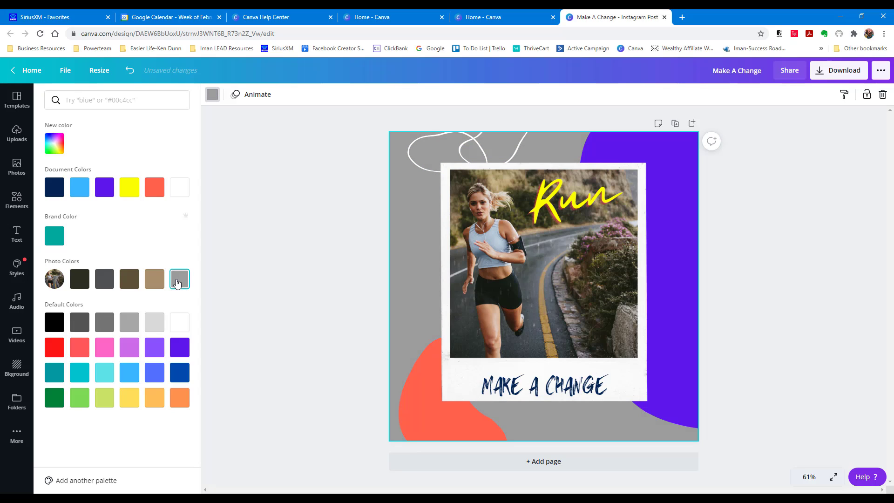
left_click(158, 283)
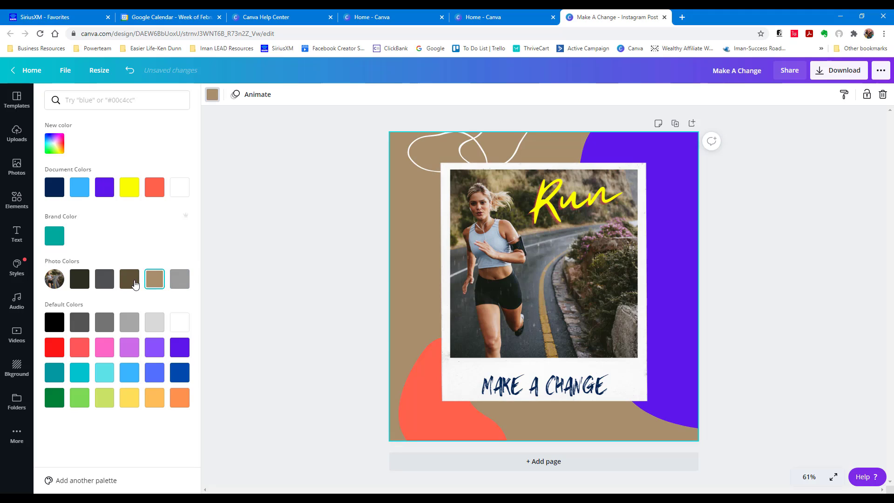
left_click(132, 282)
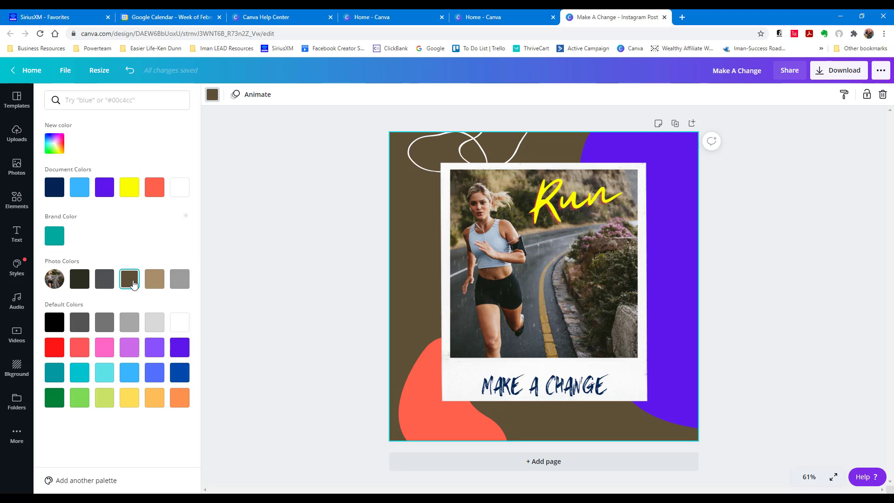
left_click(101, 286)
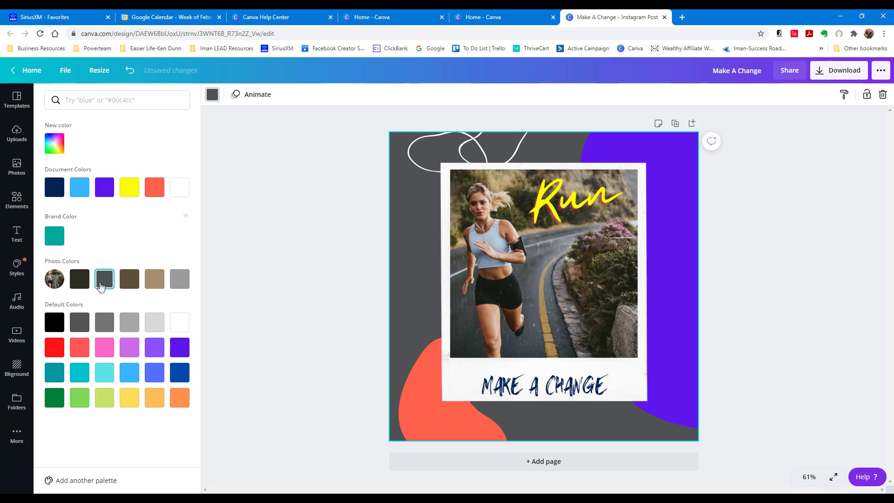
- Recolour the purple shape with the tan photo colour and the orange shape with the light grey photo colour
left_click(679, 195)
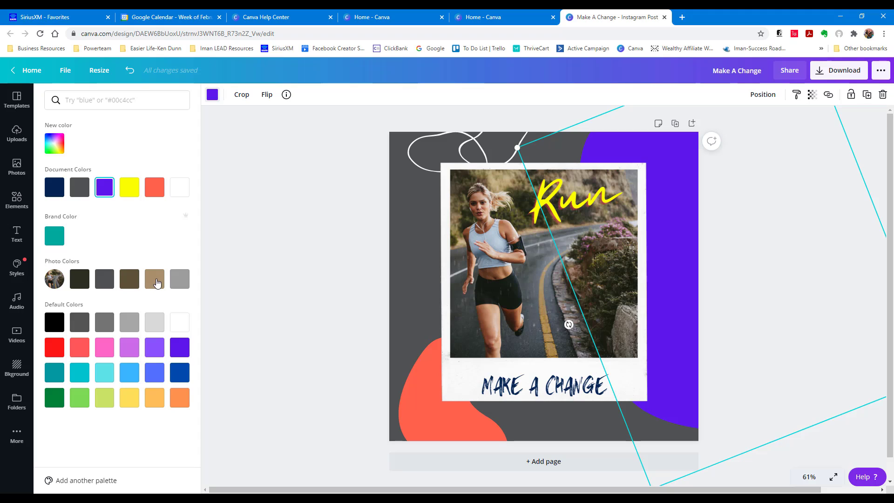
left_click(156, 282)
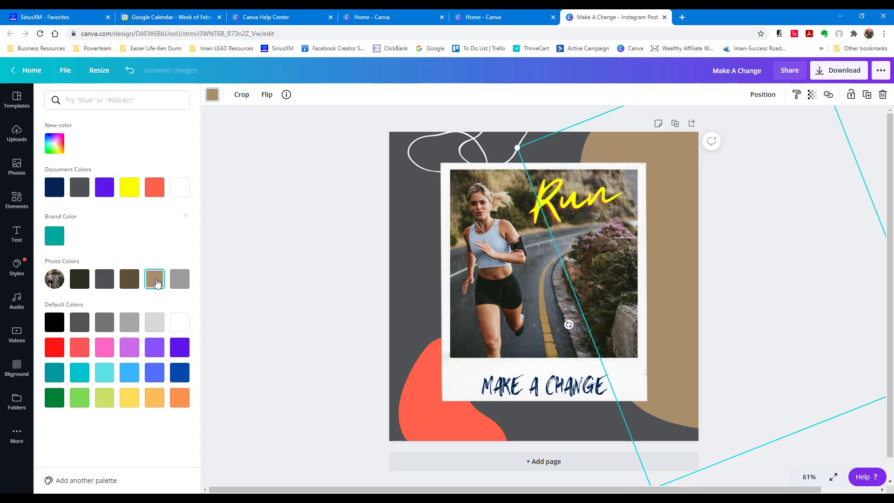
left_click(423, 420)
left_click(179, 279)
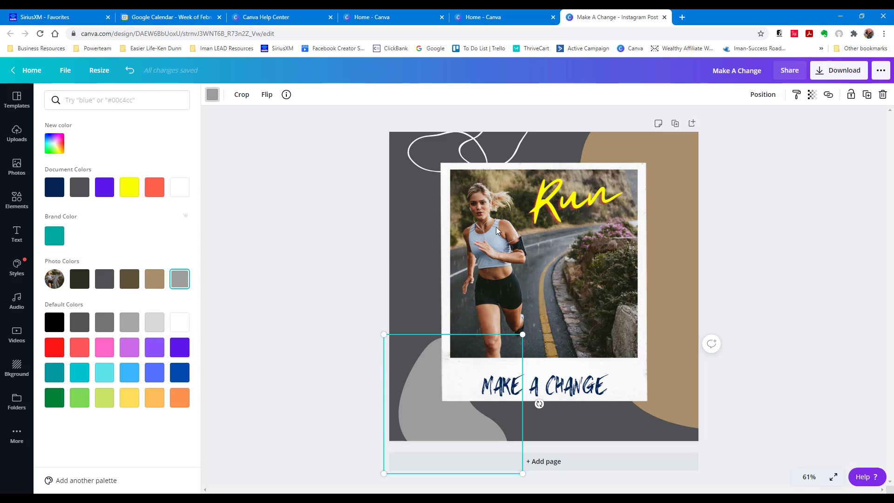
left_click(831, 209)
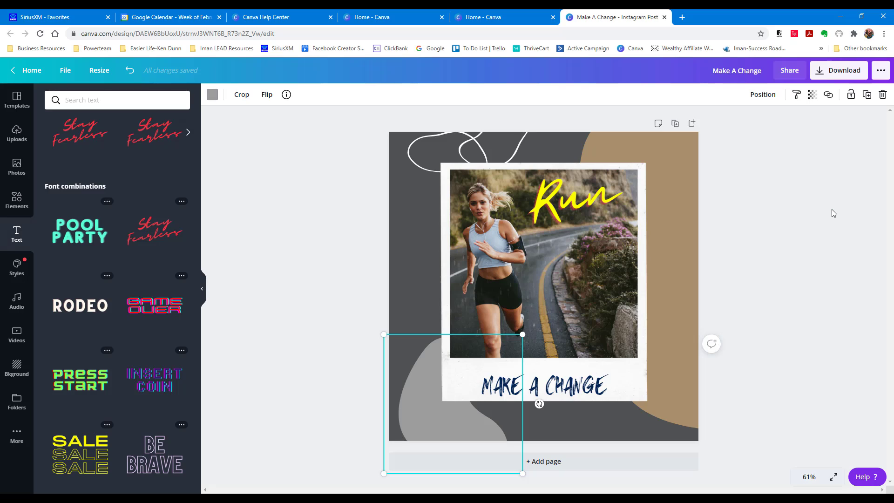
left_click(817, 216)
- Shift the white squiggle group slightly left and recolour its looped line with the document's yellow, comparing tan and grey
mouse_move(437, 147)
left_mouse_down()
mouse_move(423, 153)
mouse_move(432, 145)
left_mouse_up()
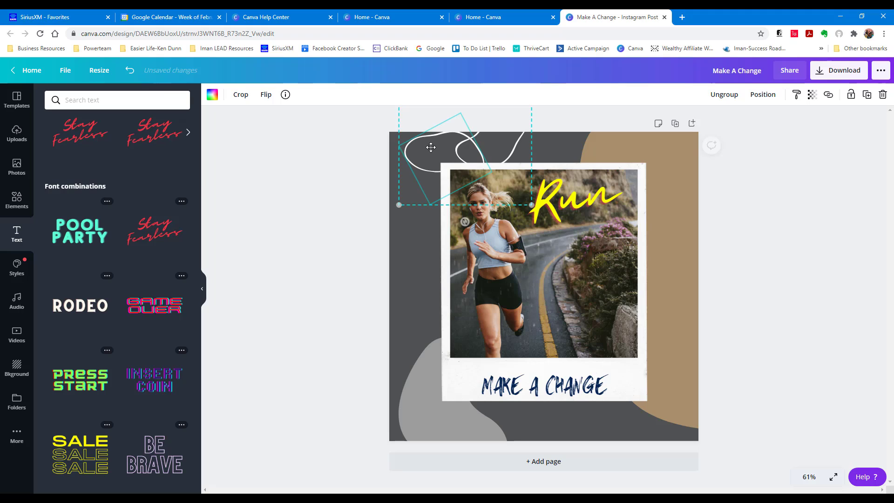
left_click(212, 95)
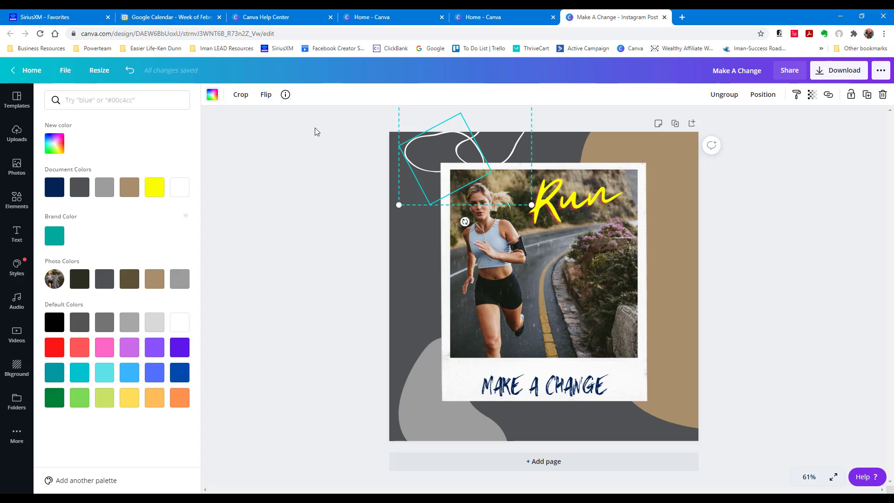
left_click(160, 193)
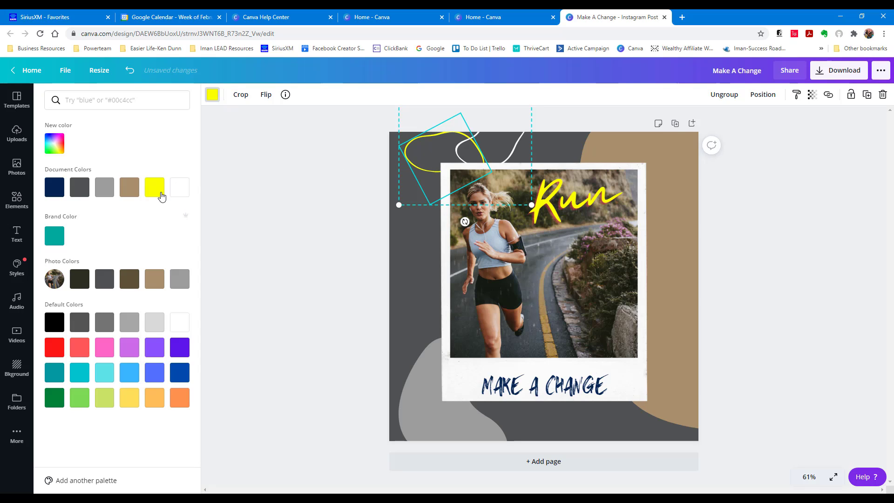
left_click(126, 190)
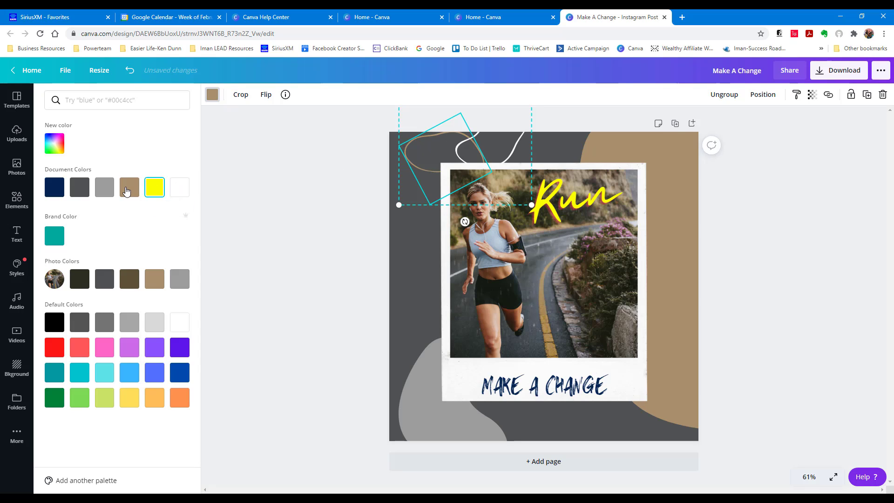
left_click(109, 190)
left_click(152, 187)
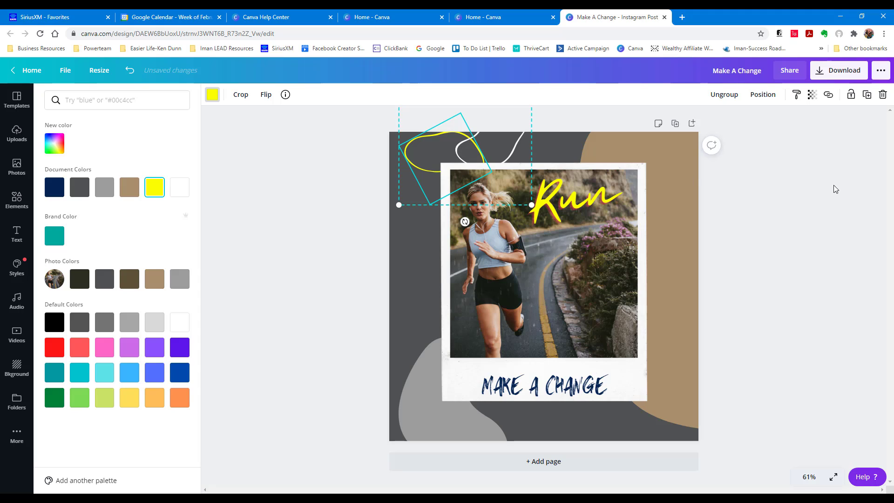
key("Escape")
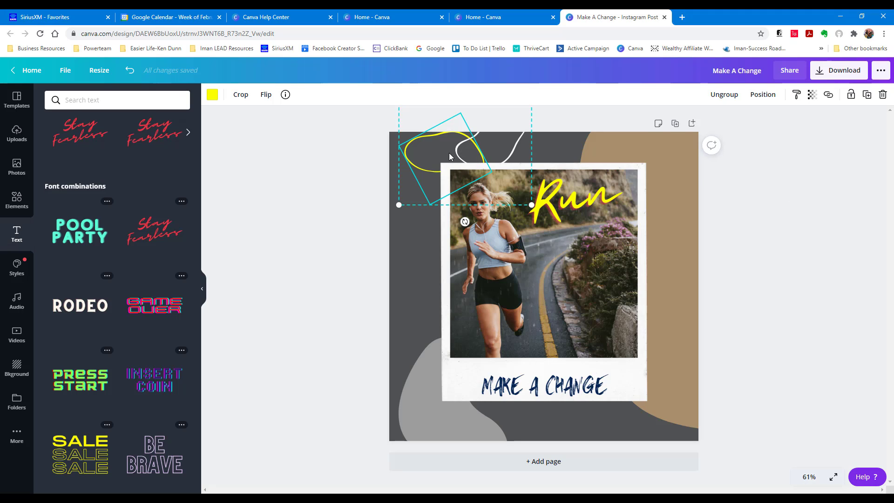
- Move the squiggle group slightly down and left, and ungroup its yellow and white lines
left_click(505, 141)
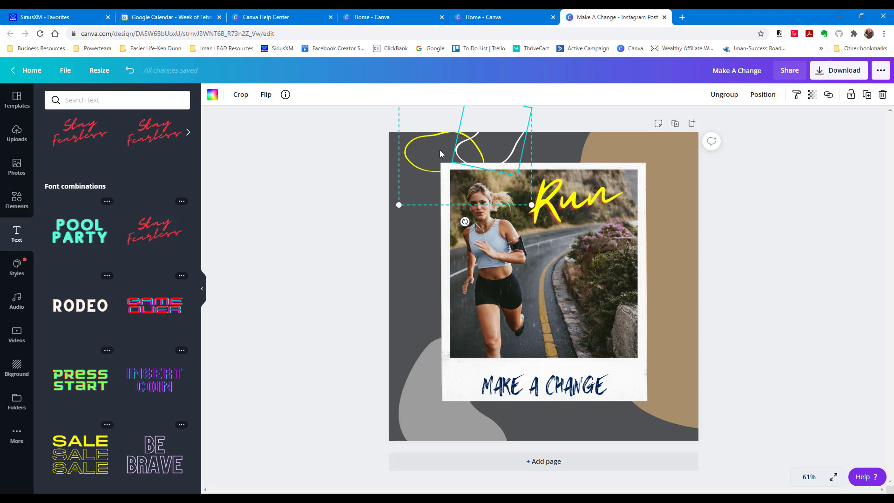
left_click(439, 150)
left_click(509, 140)
mouse_move(492, 152)
left_mouse_down()
mouse_move(471, 171)
mouse_move(486, 147)
left_mouse_up()
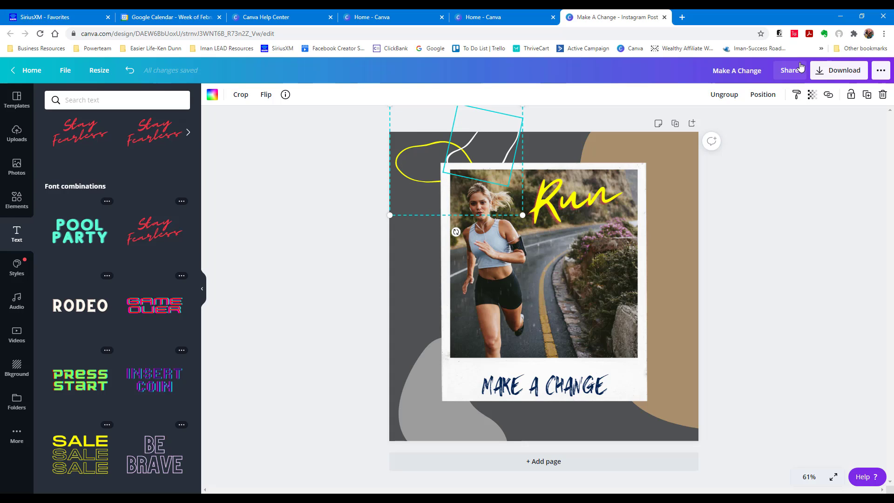
left_click(720, 96)
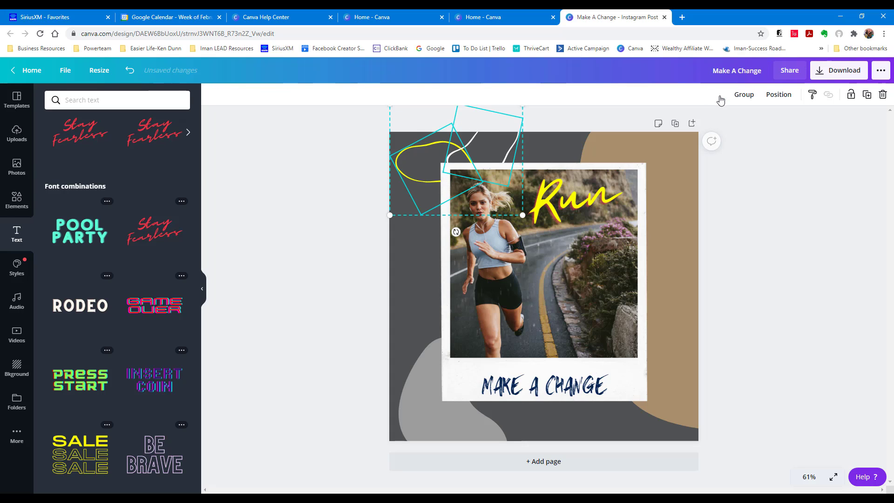
left_click(341, 163)
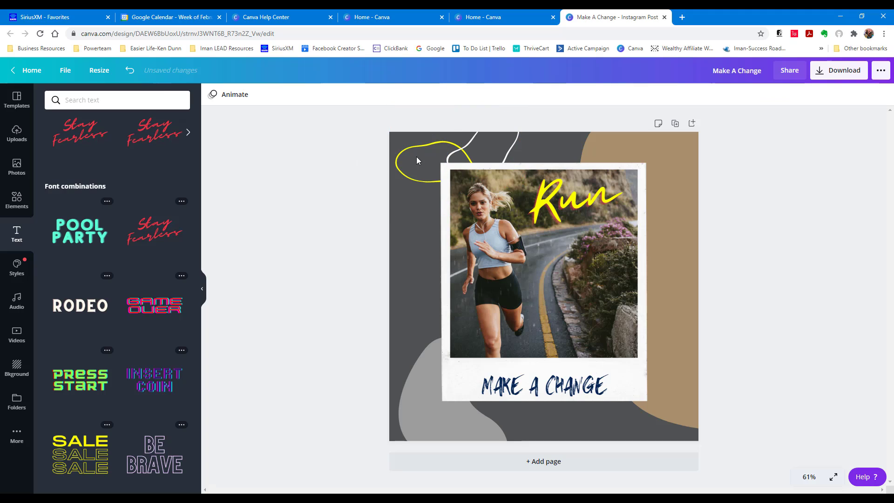
- Reposition the separate squiggles, with the yellow one running off the page's left edge and the white one above the photo frame
left_click_drag(416, 157, 404, 179)
left_click_drag(468, 155, 497, 156)
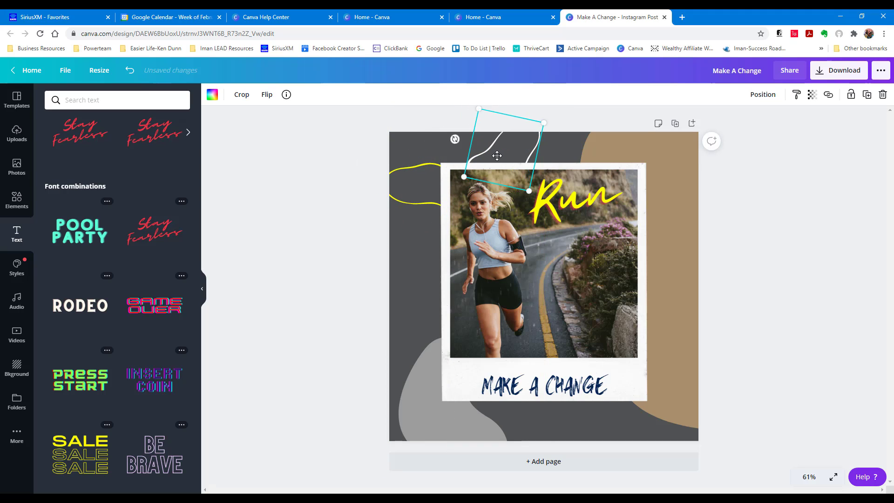
left_click_drag(426, 174, 427, 152)
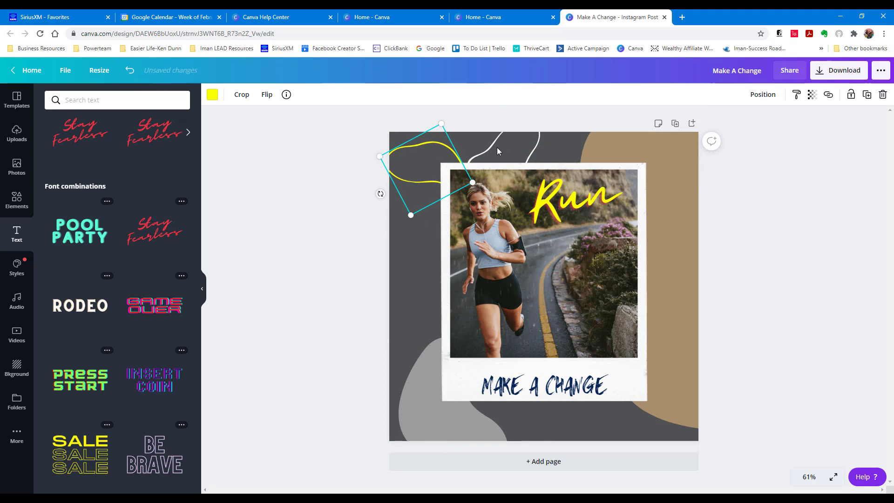
left_click_drag(497, 147, 477, 133)
mouse_move(410, 166)
left_mouse_down()
mouse_move(409, 191)
mouse_move(424, 160)
mouse_move(417, 154)
mouse_move(421, 168)
mouse_move(411, 168)
mouse_move(415, 156)
left_mouse_up()
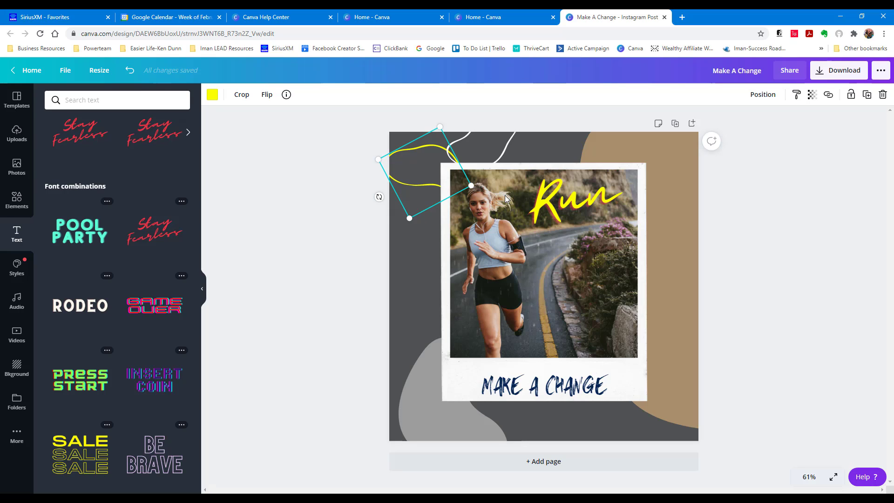
mouse_move(425, 158)
left_mouse_down()
mouse_move(432, 154)
mouse_move(423, 156)
left_mouse_up()
left_click(490, 177)
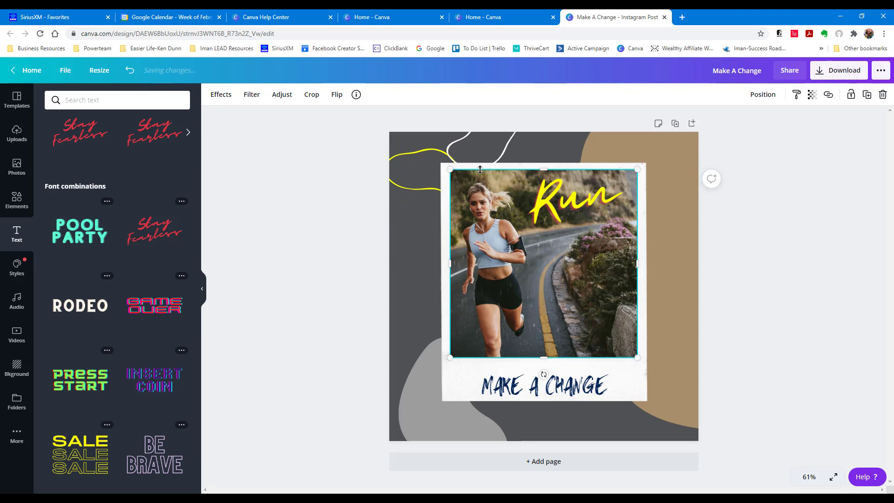
left_click(418, 189)
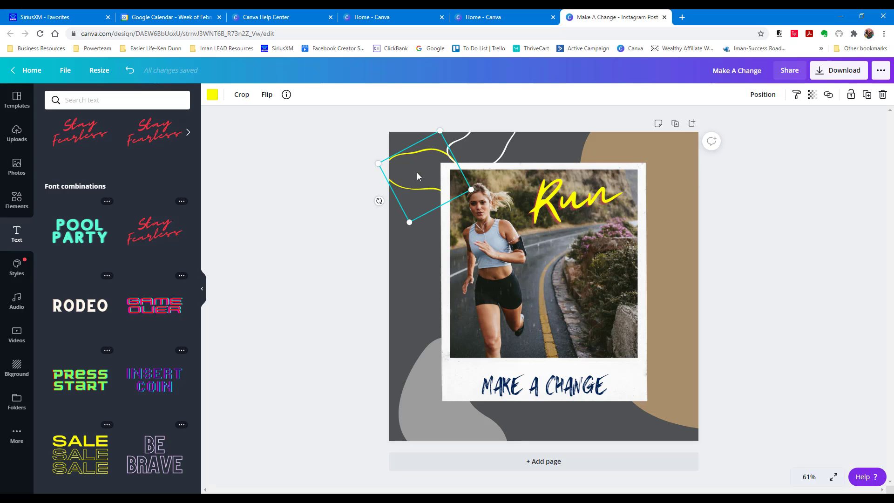
- Bring the yellow squiggle forward over the photo frame and shift it slightly up and right, fully onto the page
left_click(760, 99)
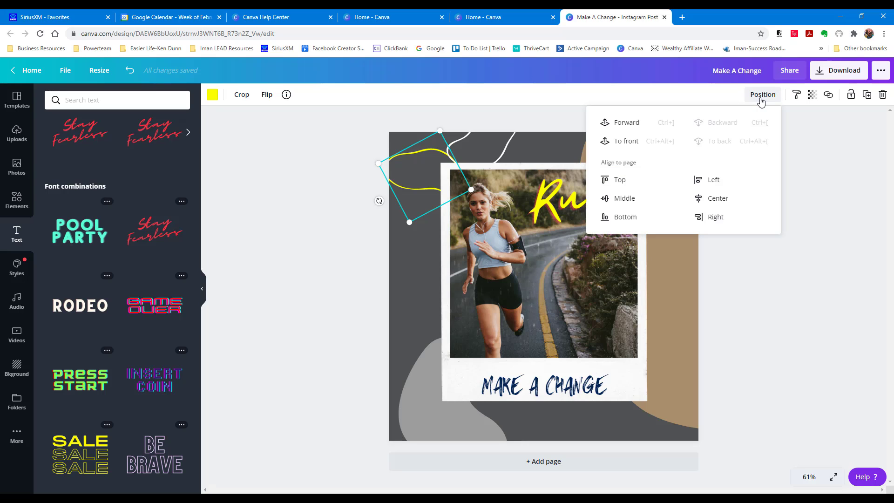
left_click(619, 126)
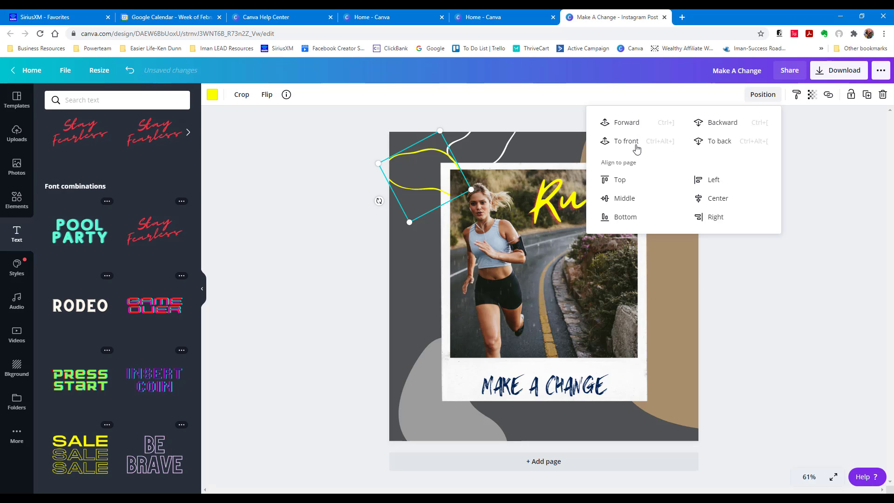
left_click(627, 124)
left_click(413, 167)
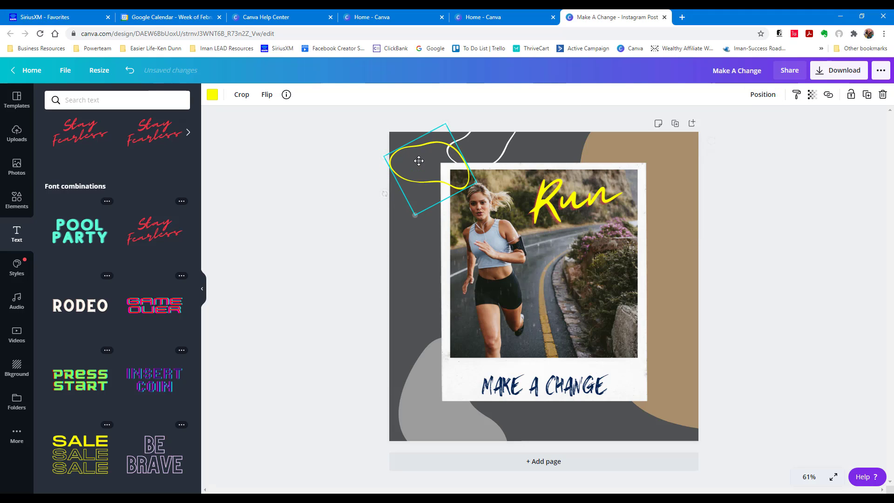
- Bring the white squiggle to the front and move it slightly left and down to overlap the yellow one
left_click(488, 147)
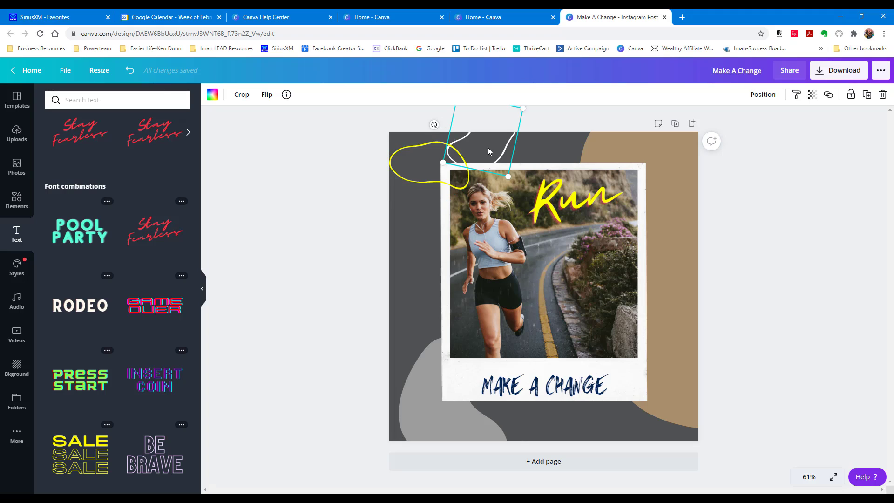
left_click(761, 95)
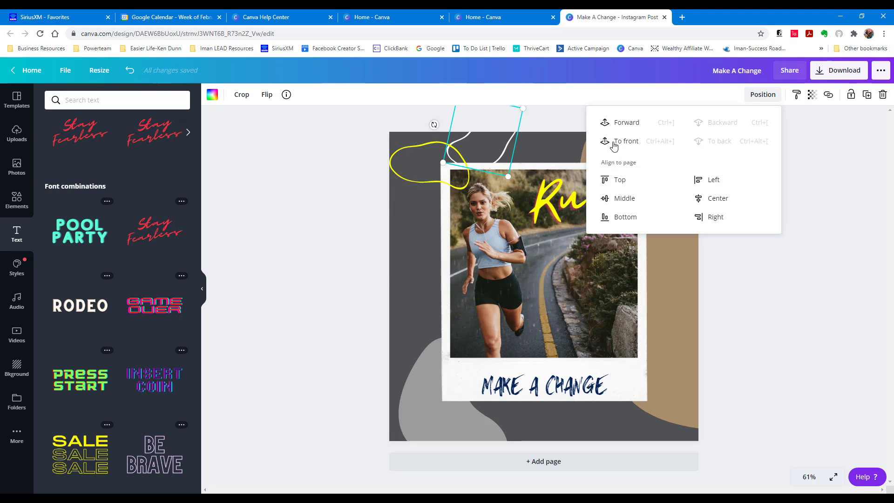
left_click(607, 142)
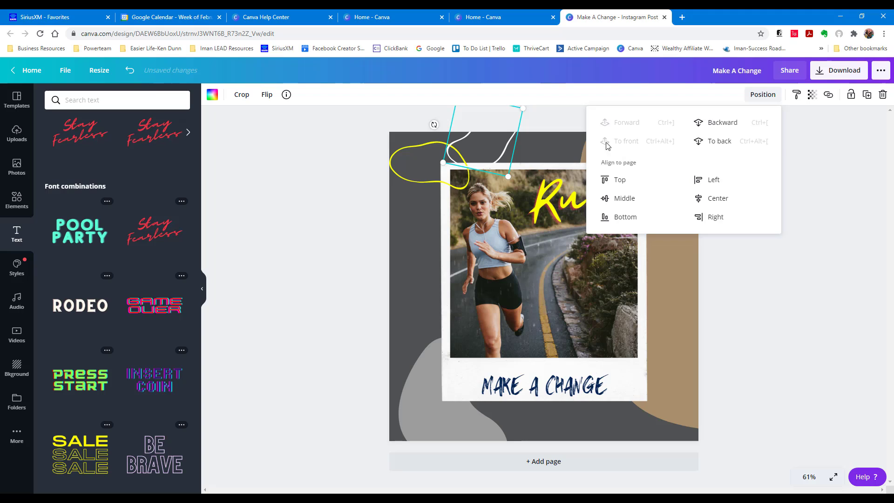
left_click_drag(489, 150, 477, 154)
- Recolour the white squiggle with the document's navy blue
left_click(213, 95)
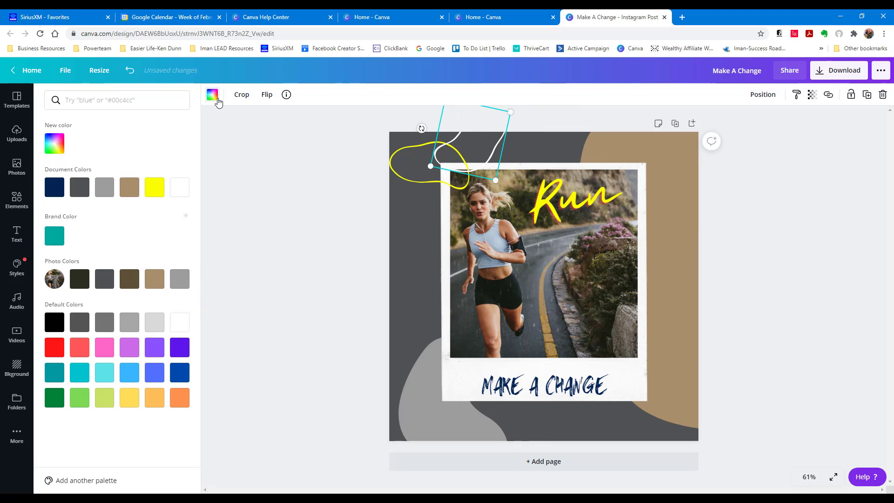
left_click(55, 187)
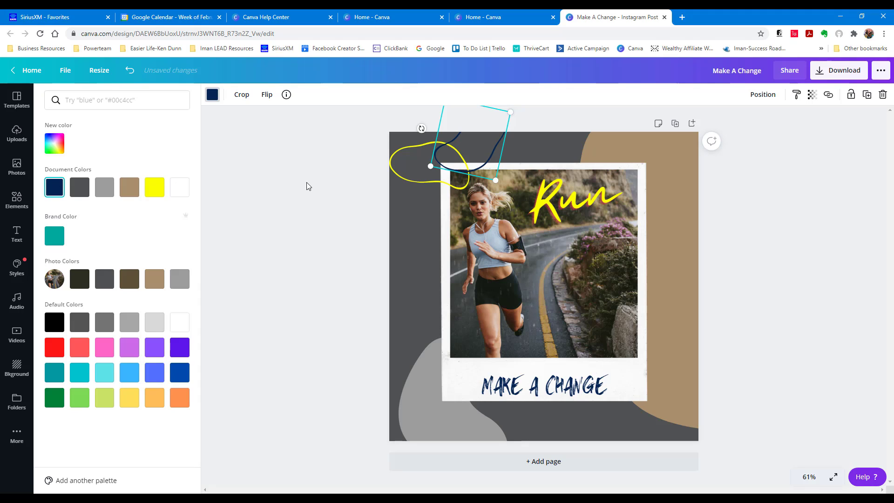
left_click(313, 165)
left_click(769, 188)
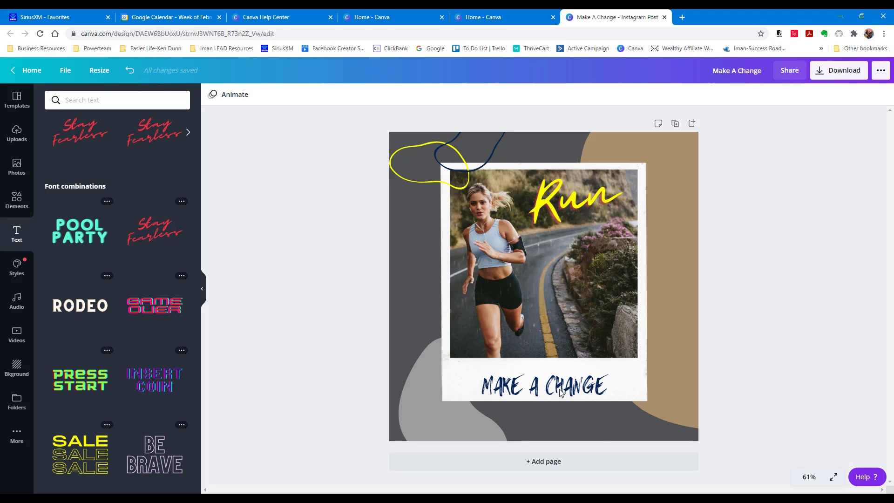
- Shift the grouped photo frame and MAKE A CHANGE caption slightly down and ungroup them
left_click_drag(559, 389, 589, 381)
left_click(705, 347)
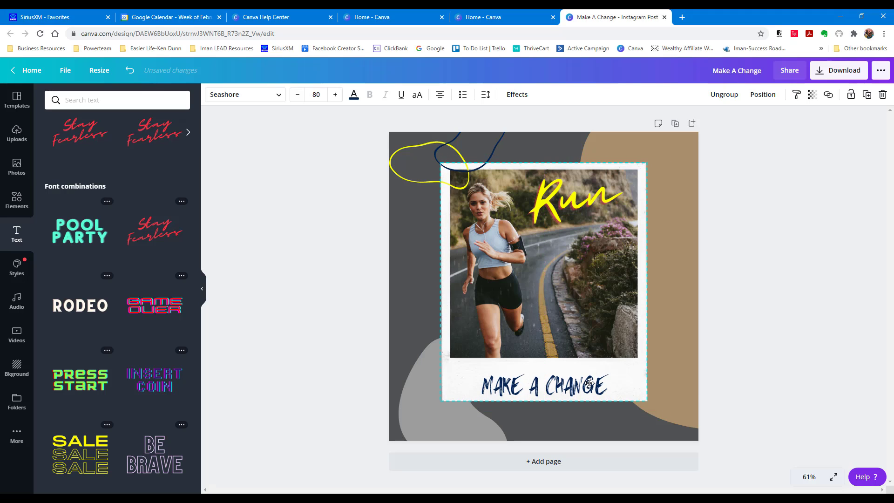
left_click(548, 386)
left_click(536, 363)
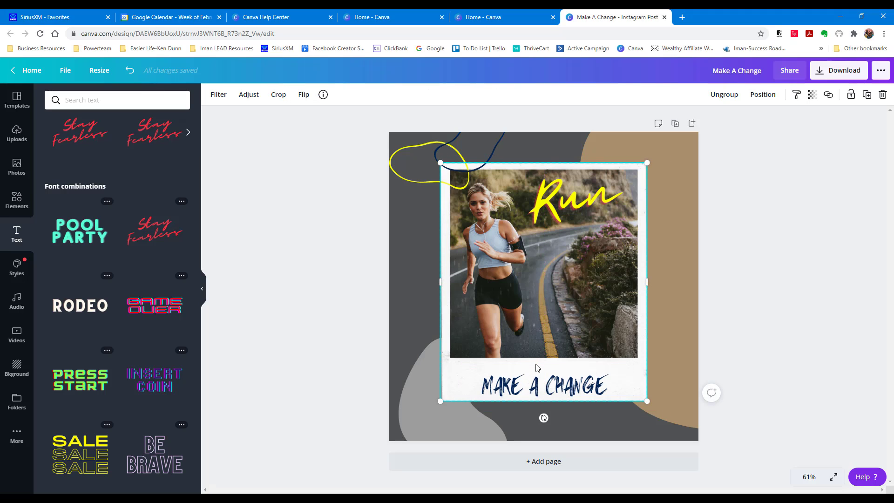
left_click(596, 384)
mouse_move(590, 381)
left_mouse_down()
mouse_move(588, 390)
mouse_move(588, 369)
mouse_move(588, 384)
left_mouse_up()
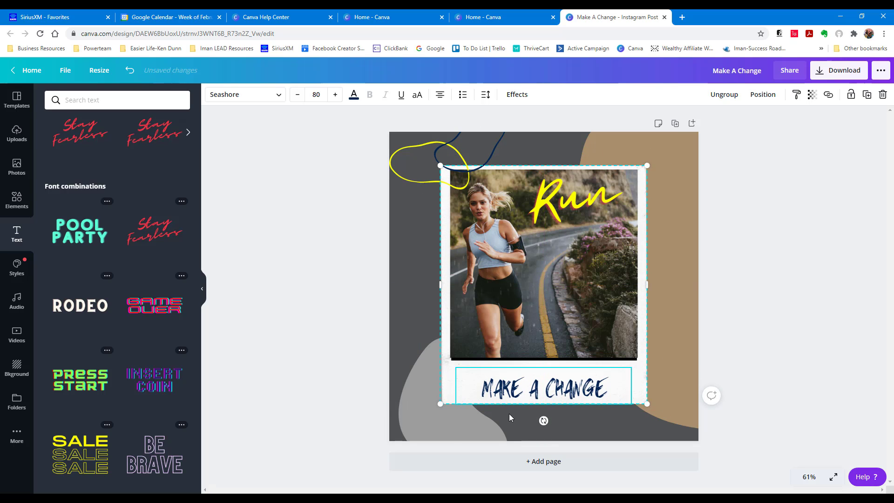
left_click(540, 387)
left_click(716, 98)
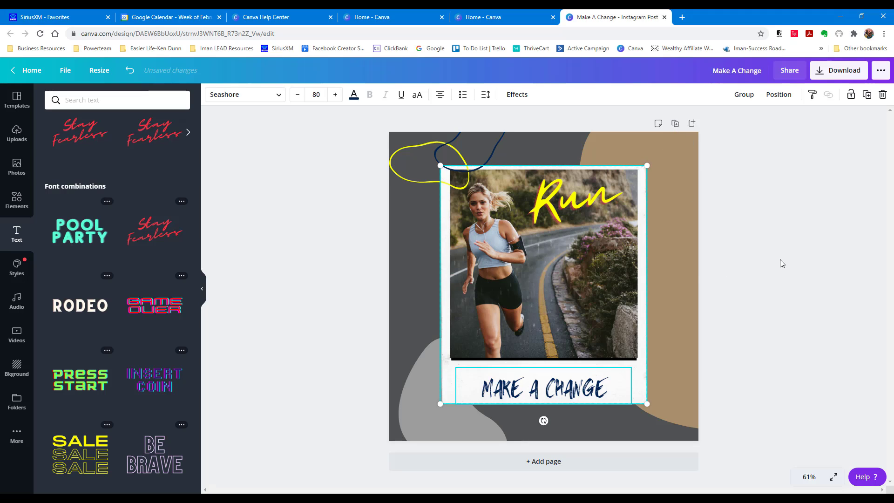
- Move the white photo frame slightly up on its own to close the dark gap beneath the photo
left_click(529, 397)
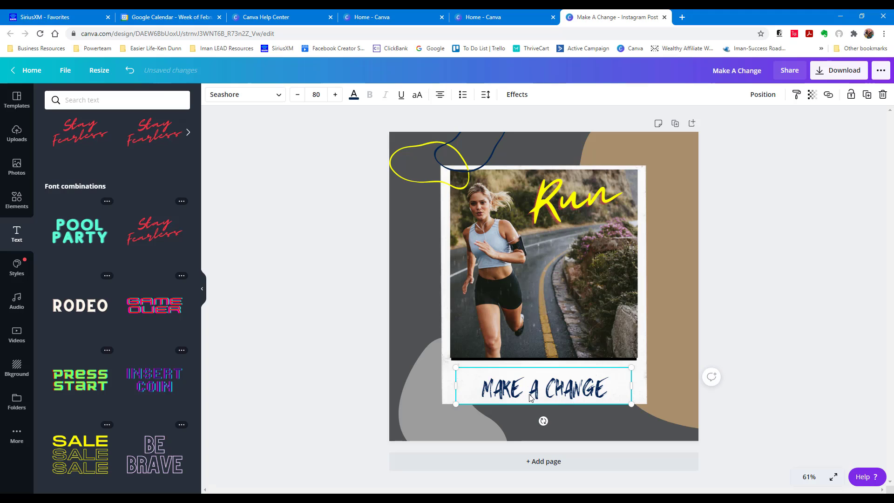
left_click(643, 372)
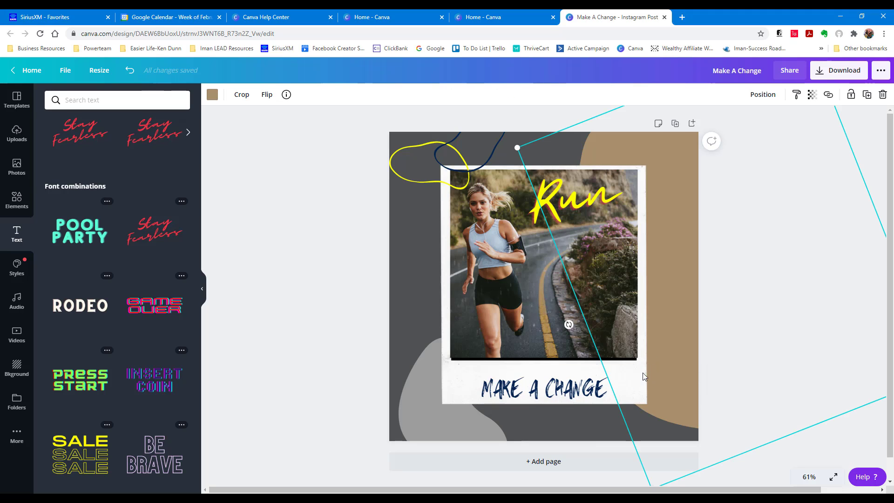
left_click(441, 380)
mouse_move(440, 380)
left_mouse_down()
mouse_move(447, 401)
mouse_move(445, 354)
mouse_move(444, 389)
mouse_move(444, 356)
mouse_move(447, 376)
left_mouse_up()
- Move the MAKE A CHANGE caption up, just below the photo, and centre it horizontally in the white frame
left_click(510, 389)
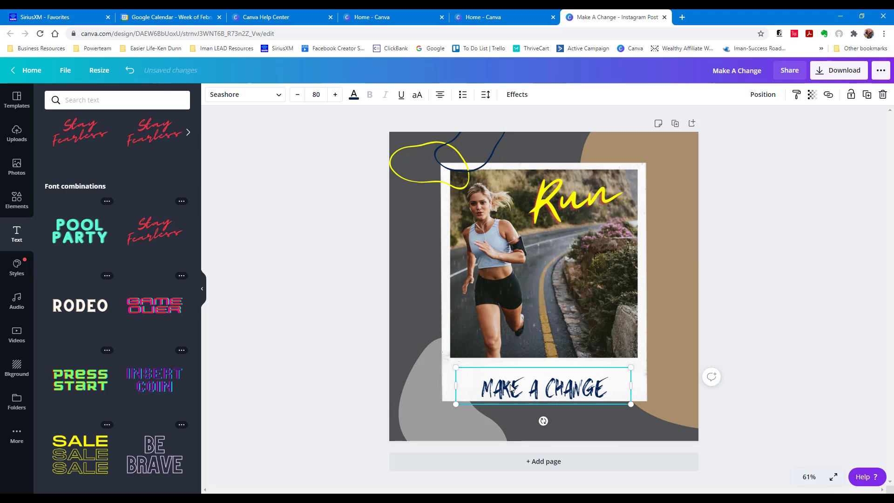
mouse_move(510, 388)
left_mouse_down()
mouse_move(511, 370)
mouse_move(525, 374)
mouse_move(506, 374)
mouse_move(532, 374)
mouse_move(501, 379)
mouse_move(506, 394)
mouse_move(486, 394)
mouse_move(487, 379)
mouse_move(527, 376)
mouse_move(499, 375)
mouse_move(509, 376)
left_mouse_up()
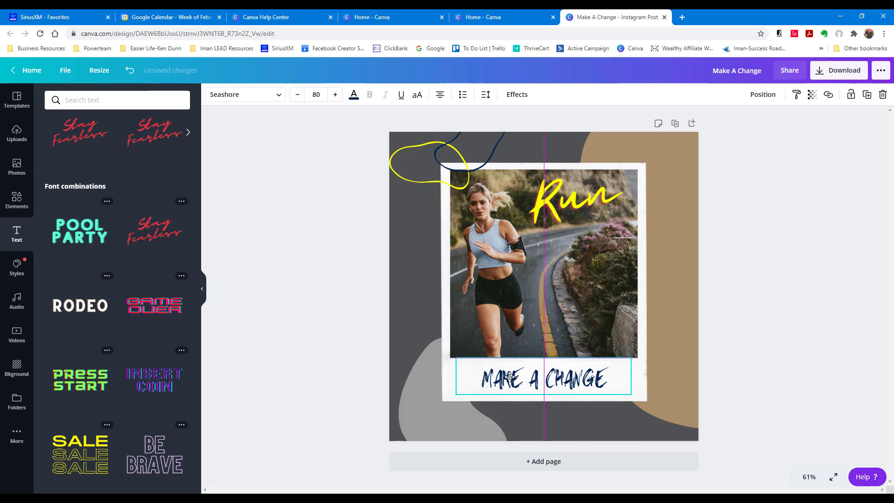
left_click_drag(509, 376, 509, 362)
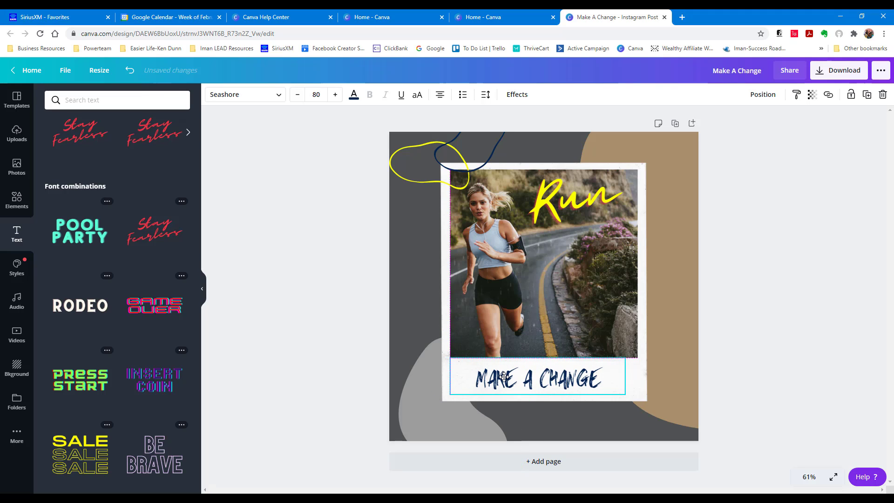
mouse_move(503, 376)
left_mouse_down()
mouse_move(488, 376)
mouse_move(506, 376)
left_mouse_up()
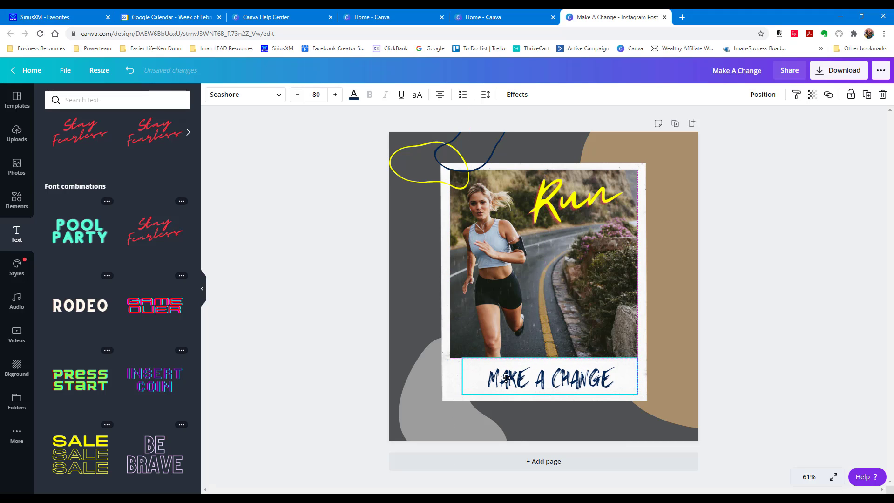
mouse_move(505, 378)
left_mouse_down()
mouse_move(468, 377)
mouse_move(505, 379)
mouse_move(498, 376)
left_mouse_up()
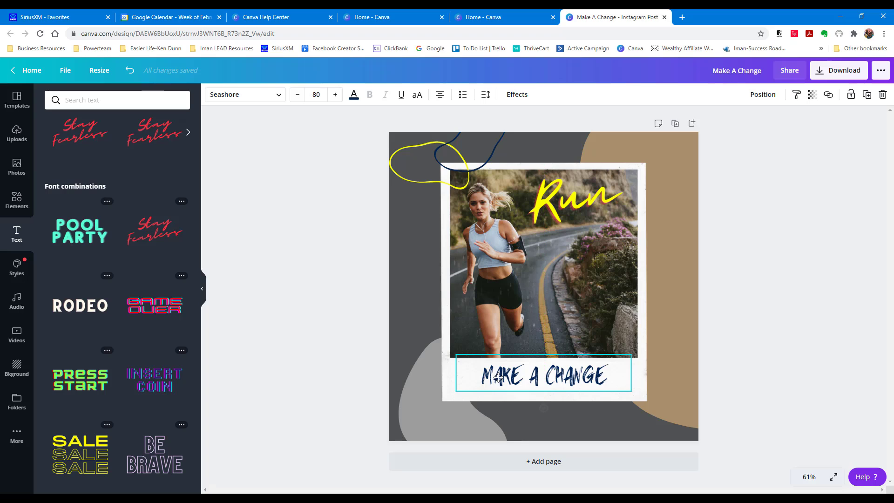
left_click(532, 292)
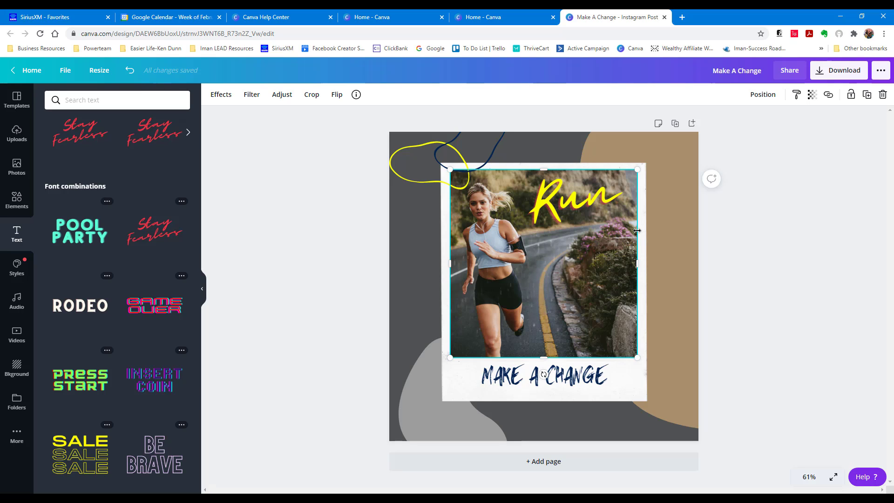
left_click(733, 256)
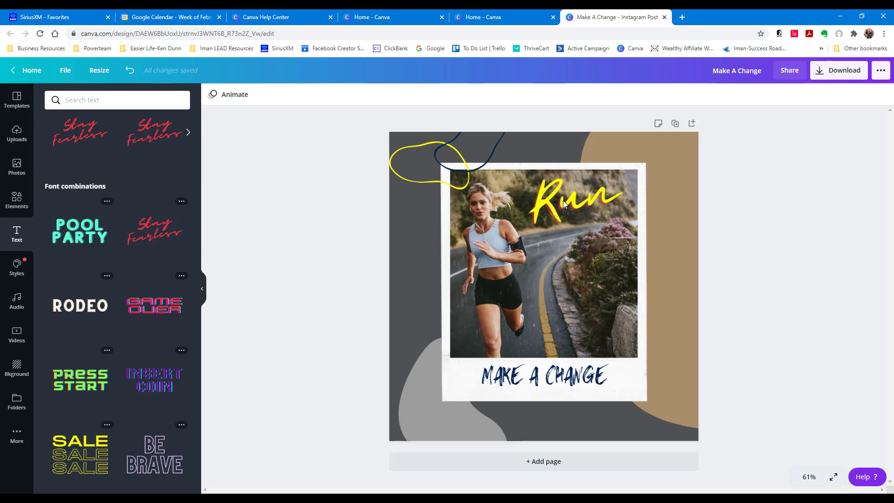
- Download the design as a PNG at size 1 without compression, and return to the editor
left_click(821, 76)
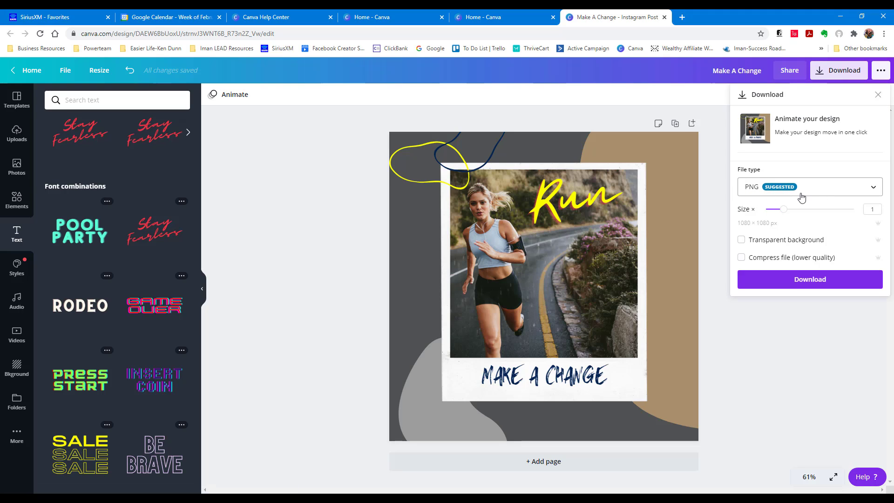
left_click(833, 191)
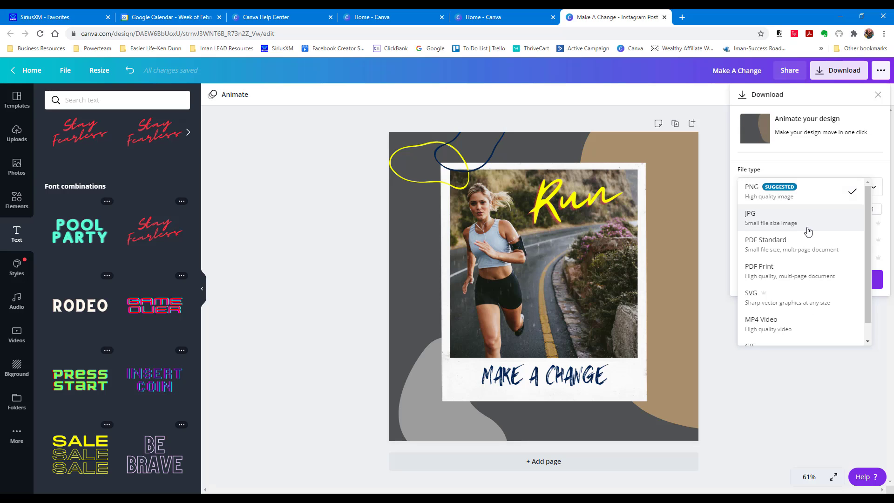
left_click(809, 201)
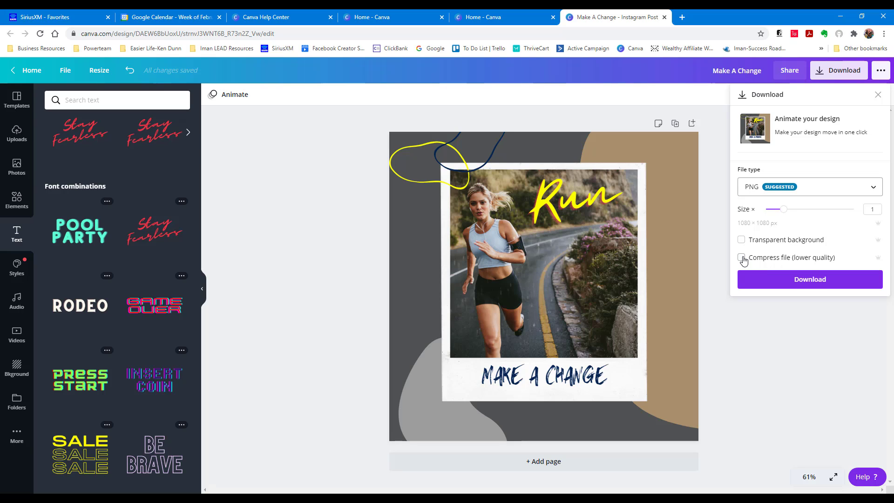
left_click(810, 280)
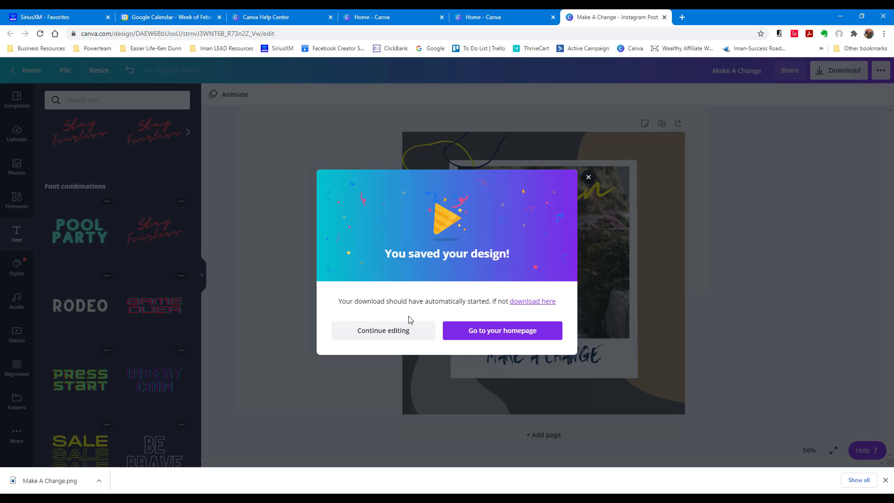
left_click(380, 331)
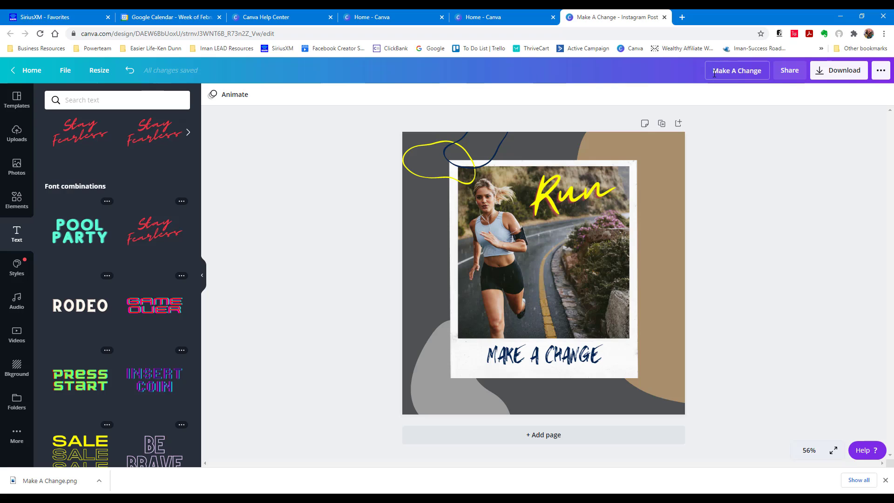
left_click_drag(713, 71, 725, 70)
left_click(763, 72)
left_click(753, 213)
left_click(428, 157)
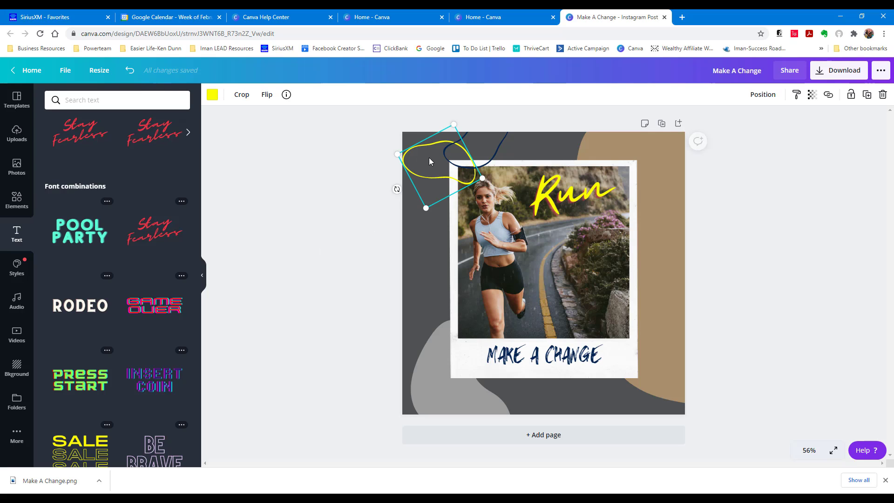
left_click(469, 151)
left_click(510, 228)
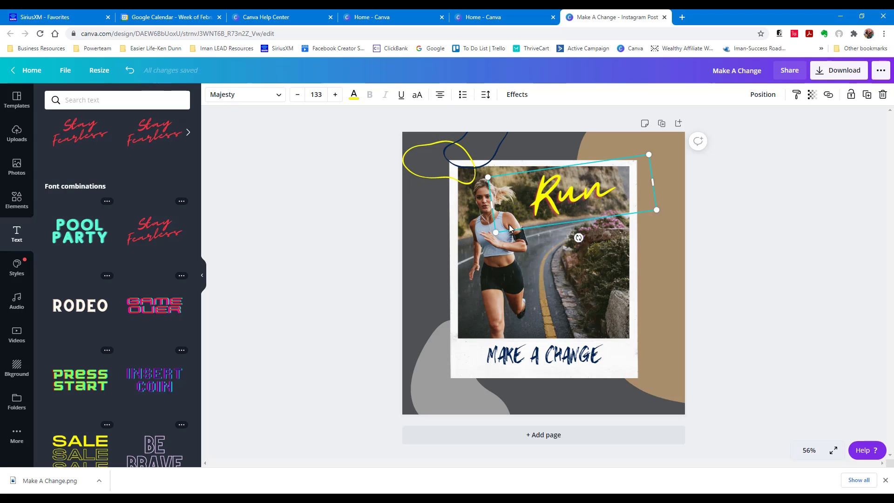
left_click(345, 227)
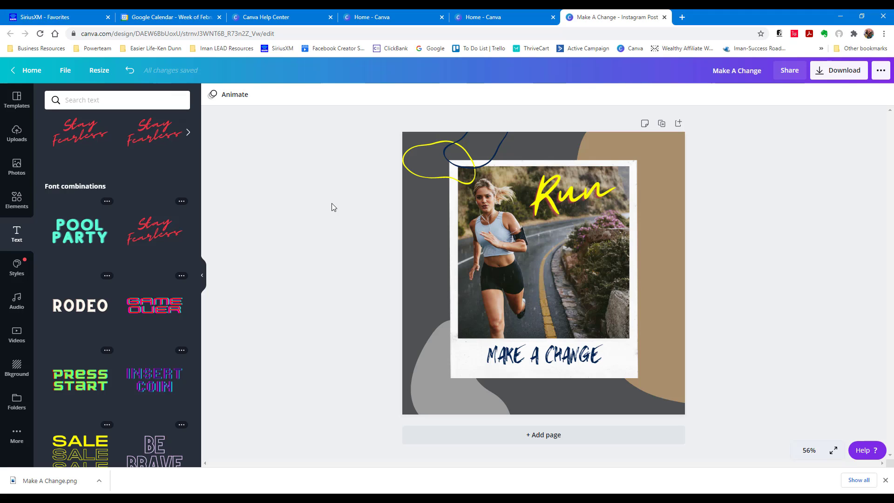
- Leave the design and return to the home page
left_click(33, 73)
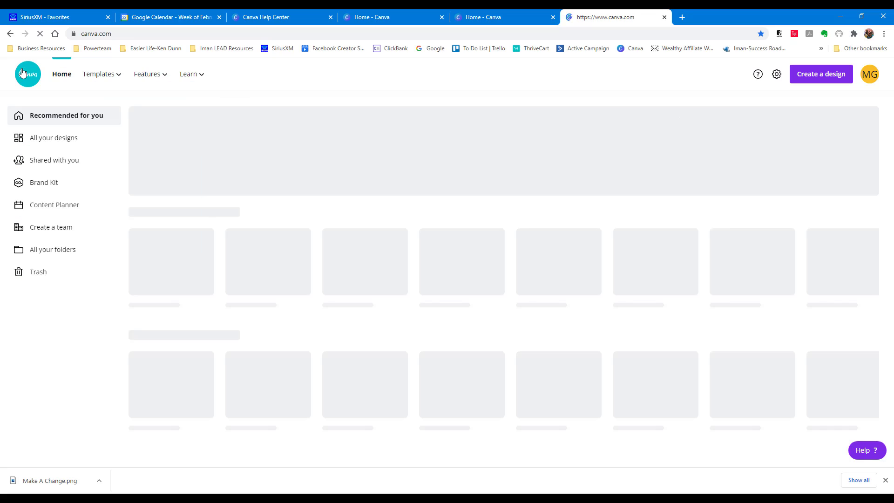